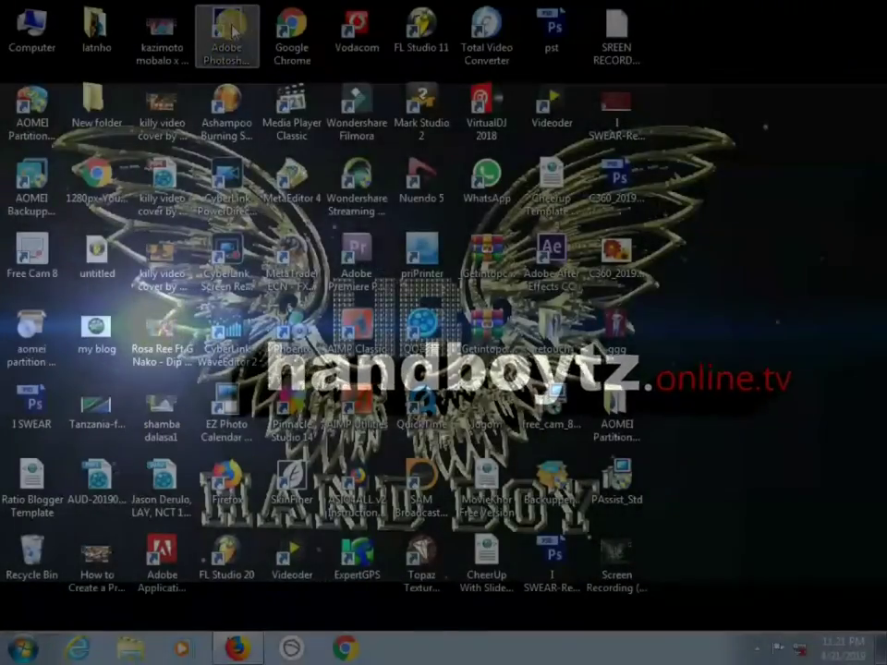
Step: Launch Adobe Photoshop CS6 from its desktop shortcut
left_click(233, 31)
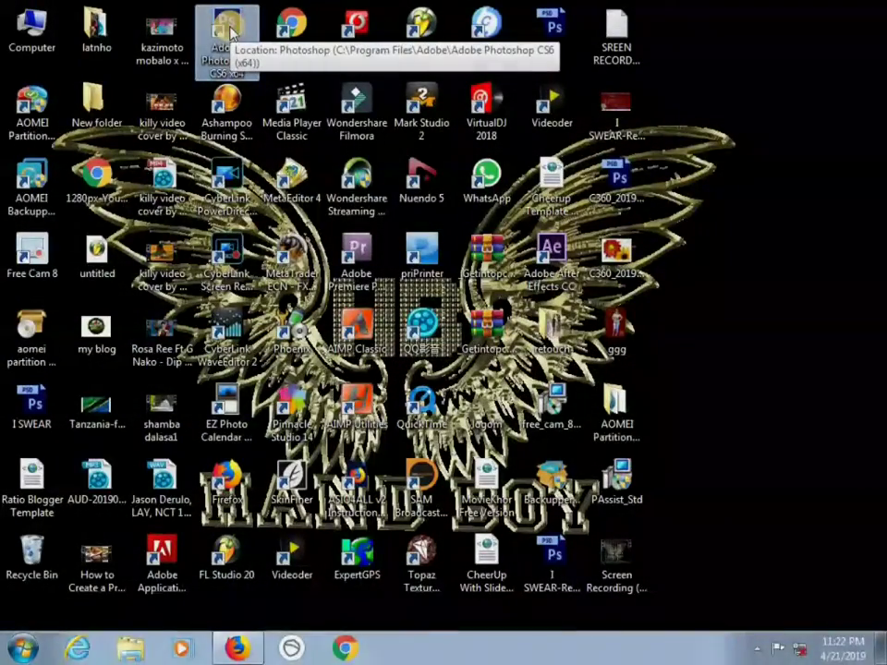
double_click(231, 31)
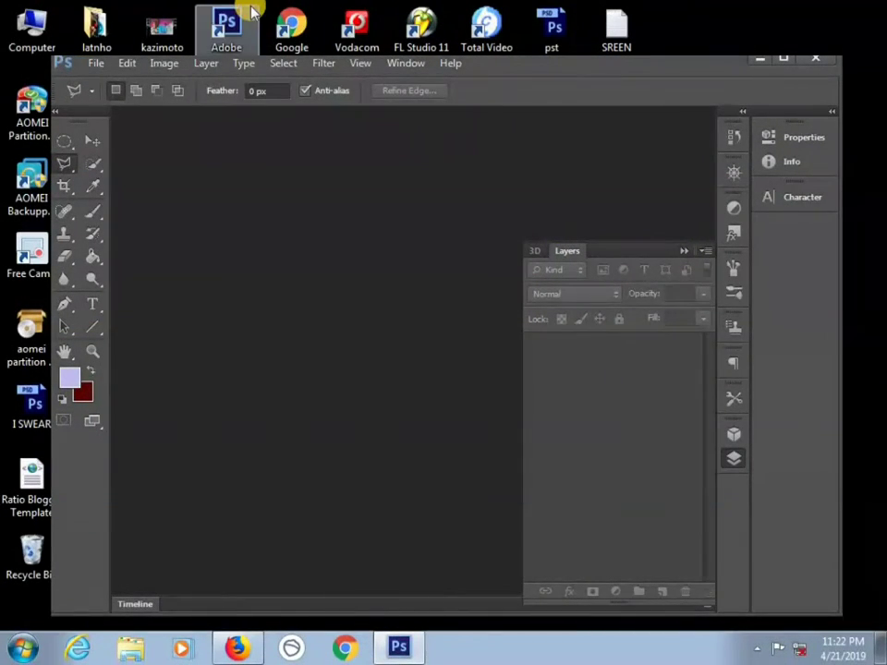
Step: Maximize Photoshop and close the floating 3D/Layers and Dfine 2 panels
left_click(786, 58)
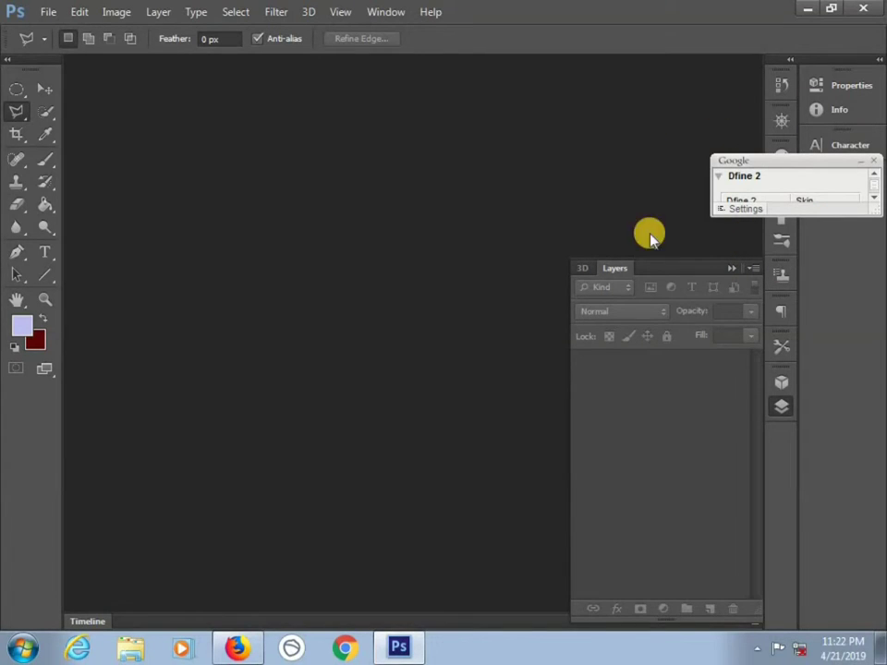
left_click(732, 268)
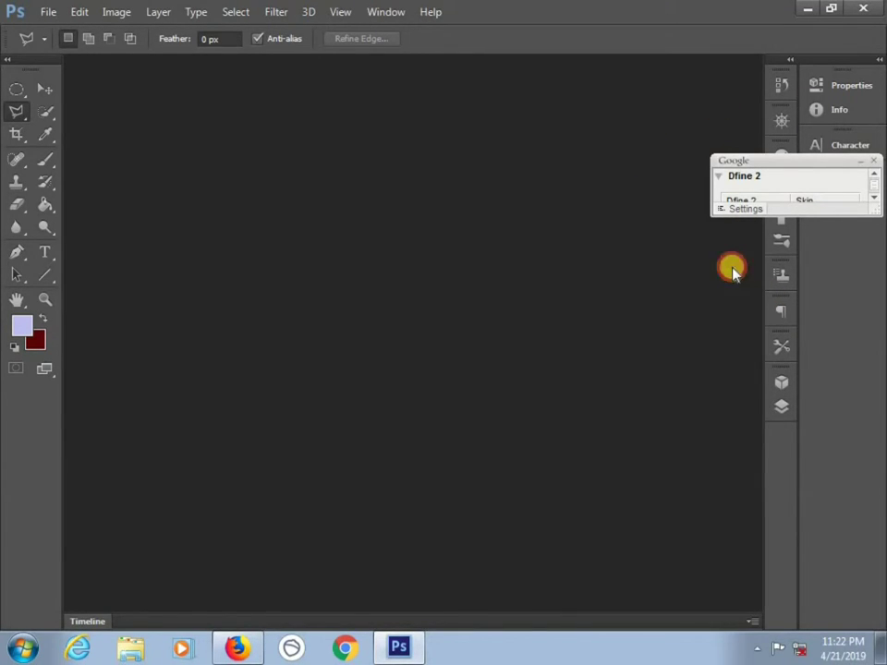
left_click(875, 162)
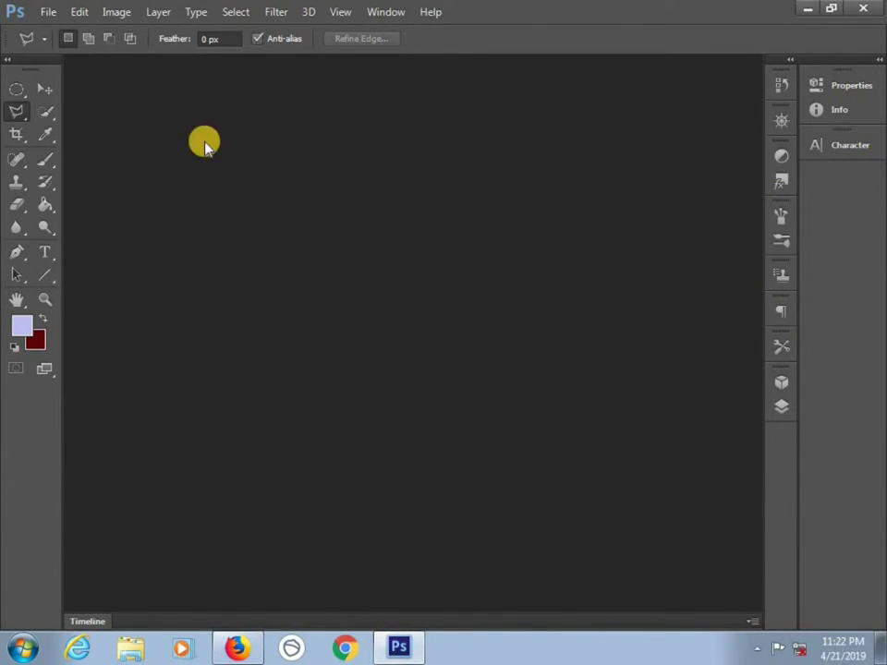
Step: Create a new 1400×700 px document at 350 pixels/inch, sizes shown in centimetres
left_click(47, 11)
left_click(70, 28)
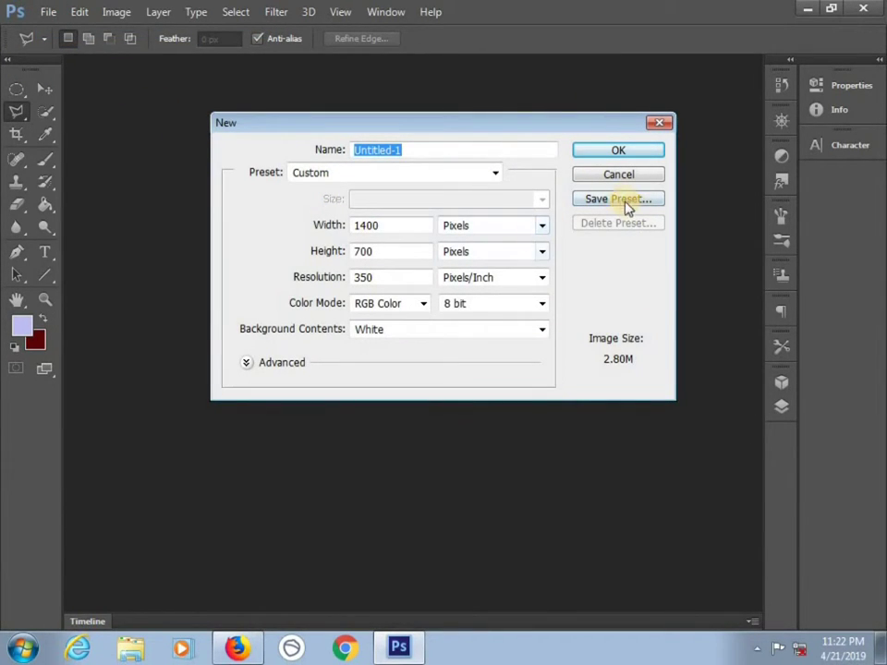
left_click(509, 283)
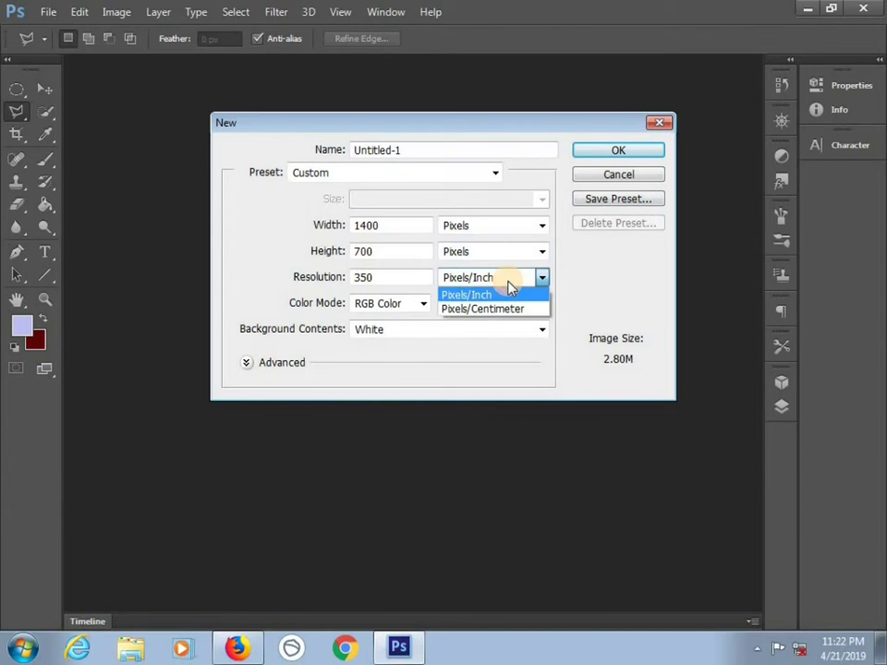
left_click(511, 278)
left_click(511, 255)
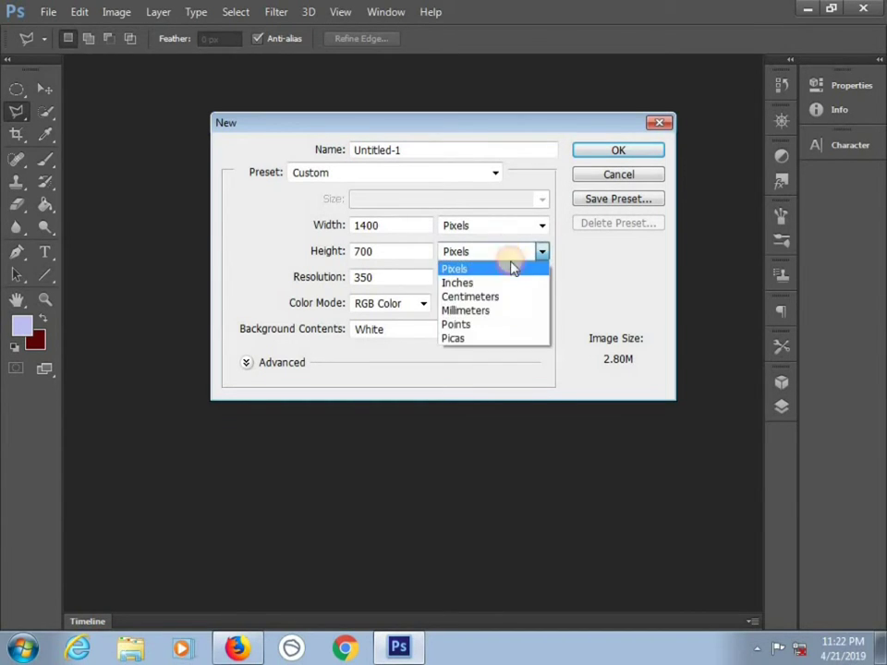
left_click(474, 297)
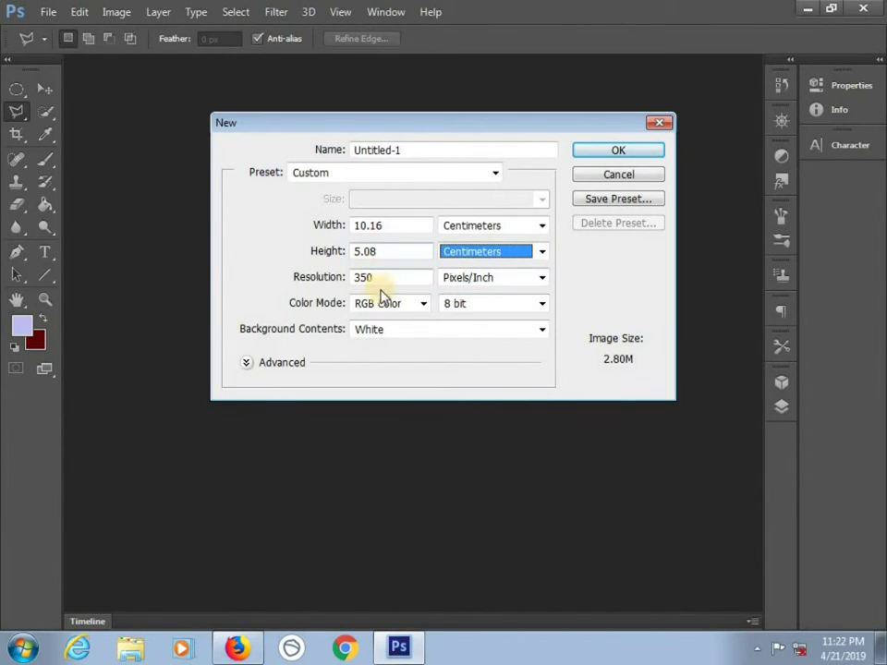
left_click(612, 173)
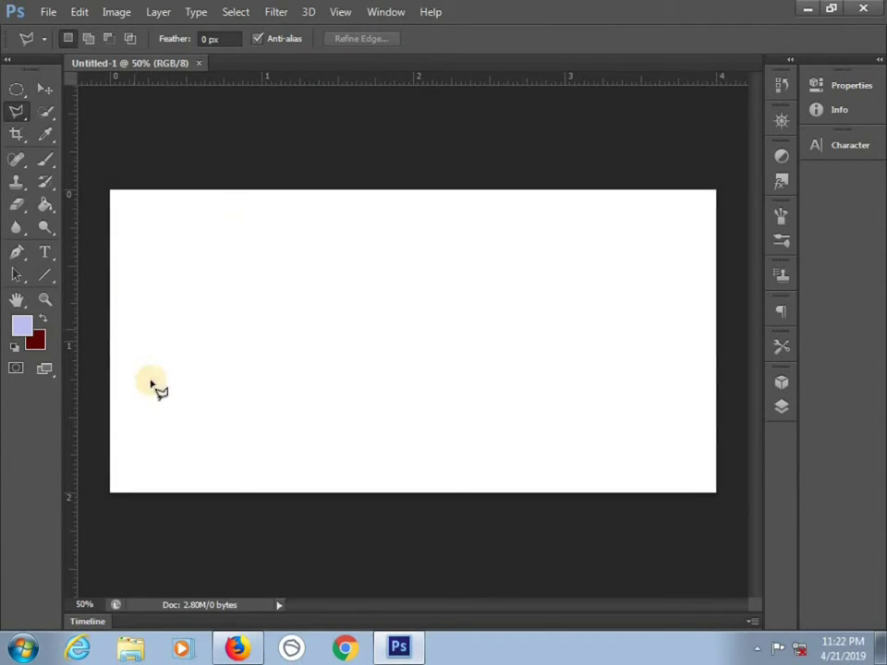
Step: Fill the whole canvas with dark red #5a0506 using the Paint Bucket
left_click(35, 342)
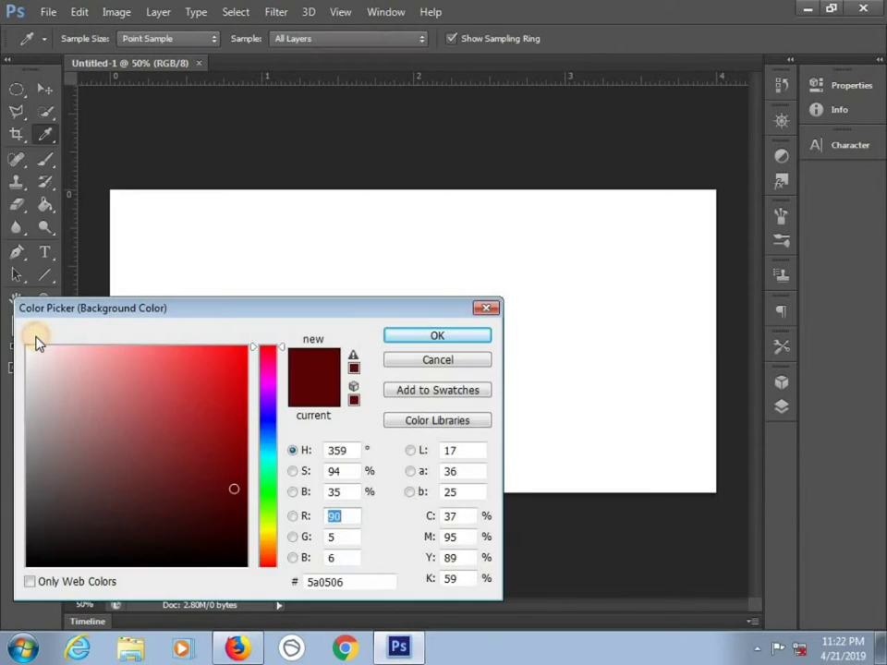
key("Return")
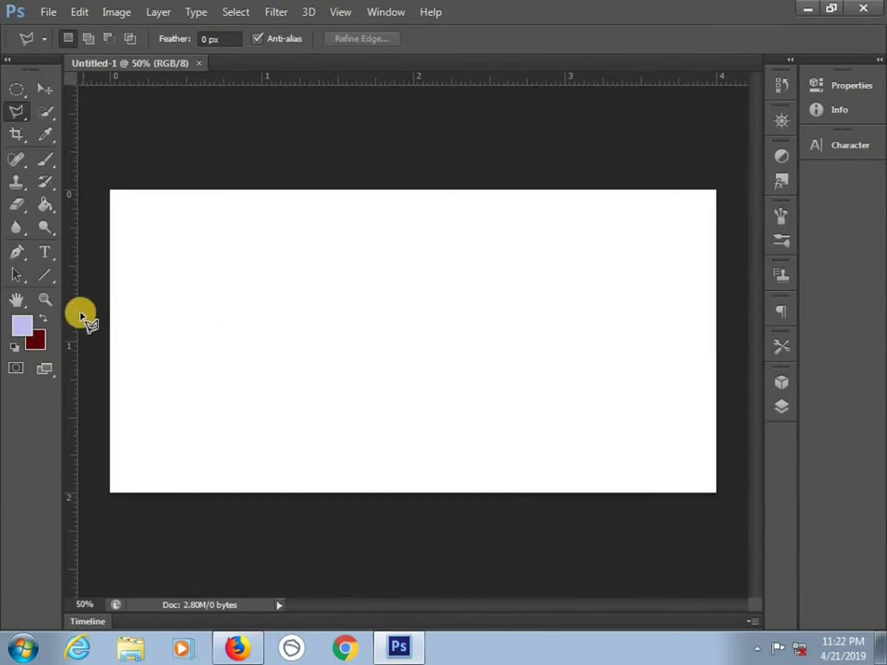
left_click(43, 318)
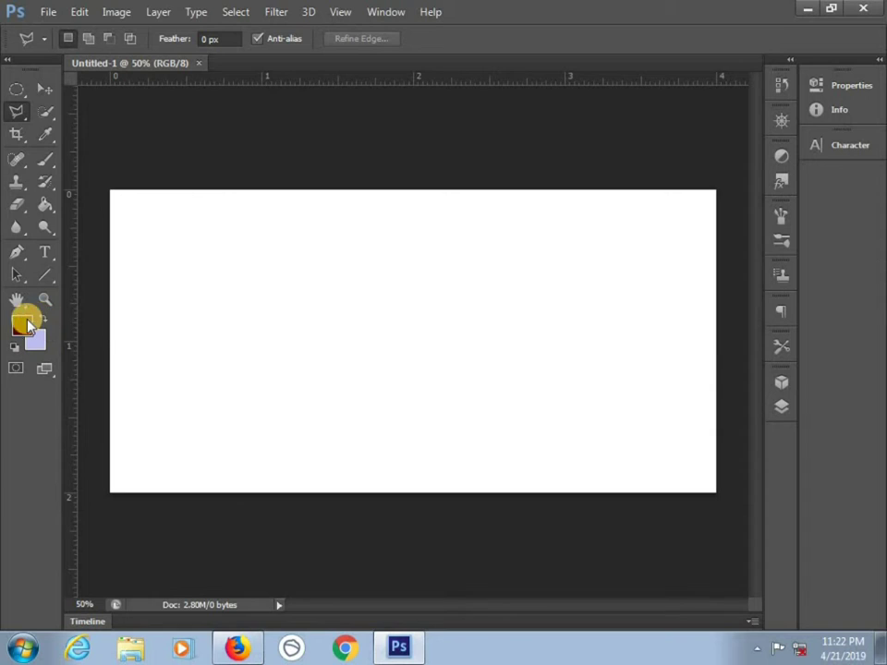
left_click(42, 205)
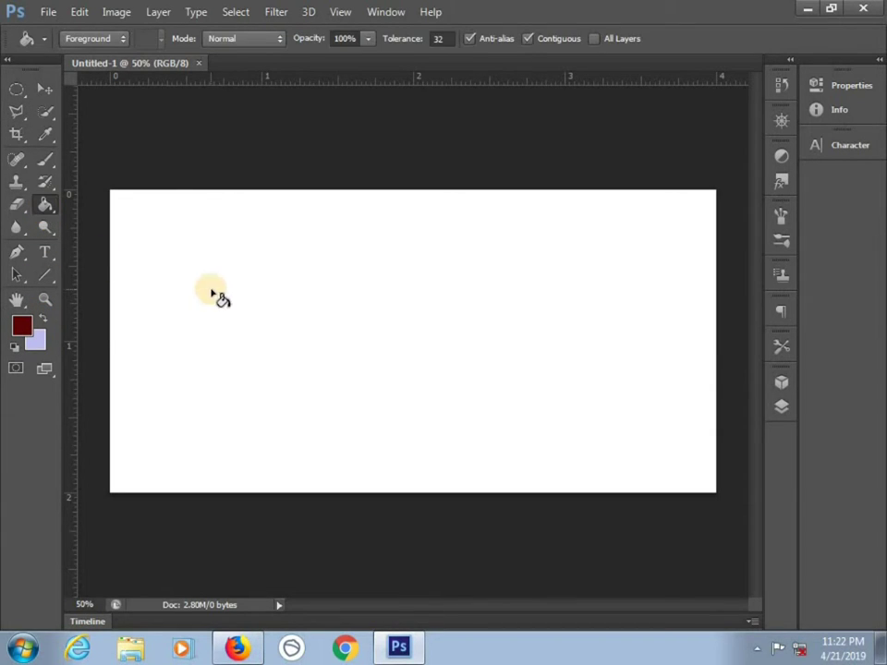
left_click(260, 298)
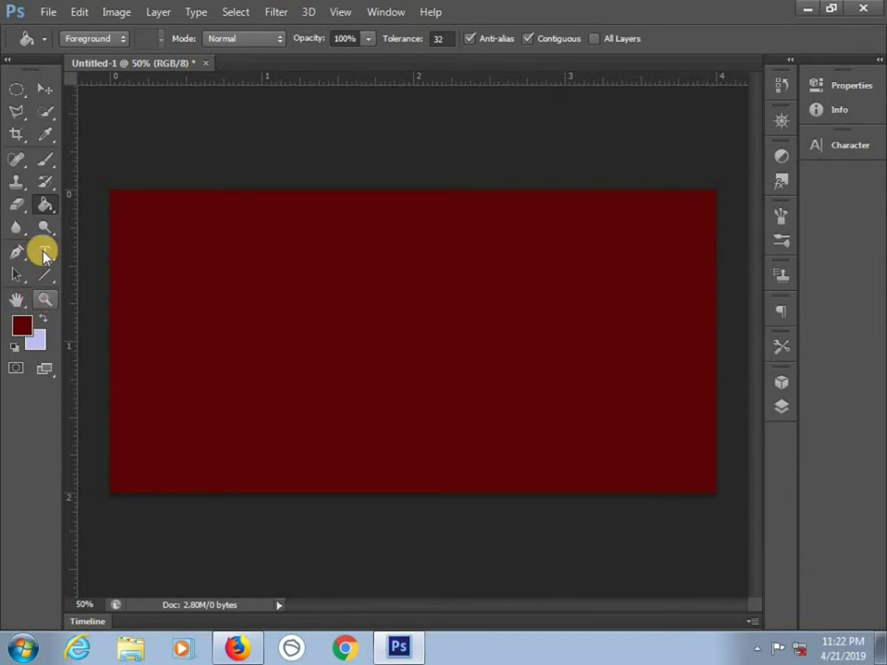
left_click(43, 253)
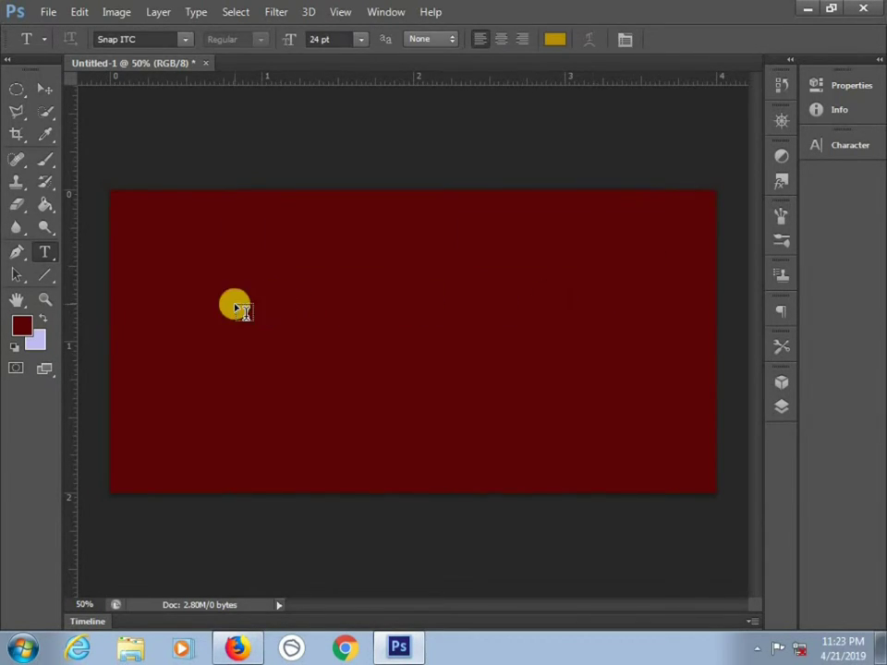
Step: Start a white text line in the social media 2018 font on the canvas's left side
left_click(233, 303)
left_click(190, 40)
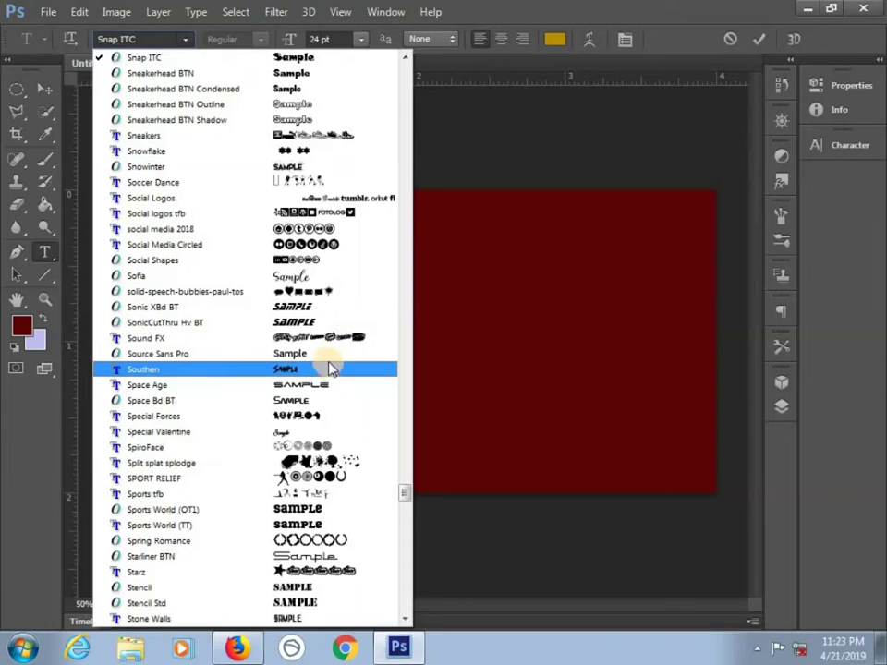
left_click(288, 231)
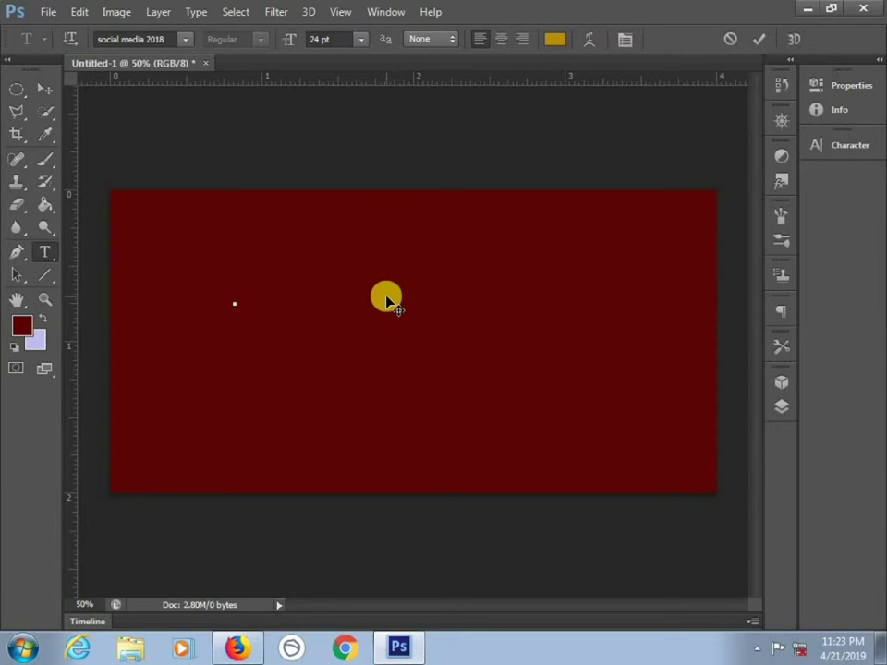
left_click(555, 42)
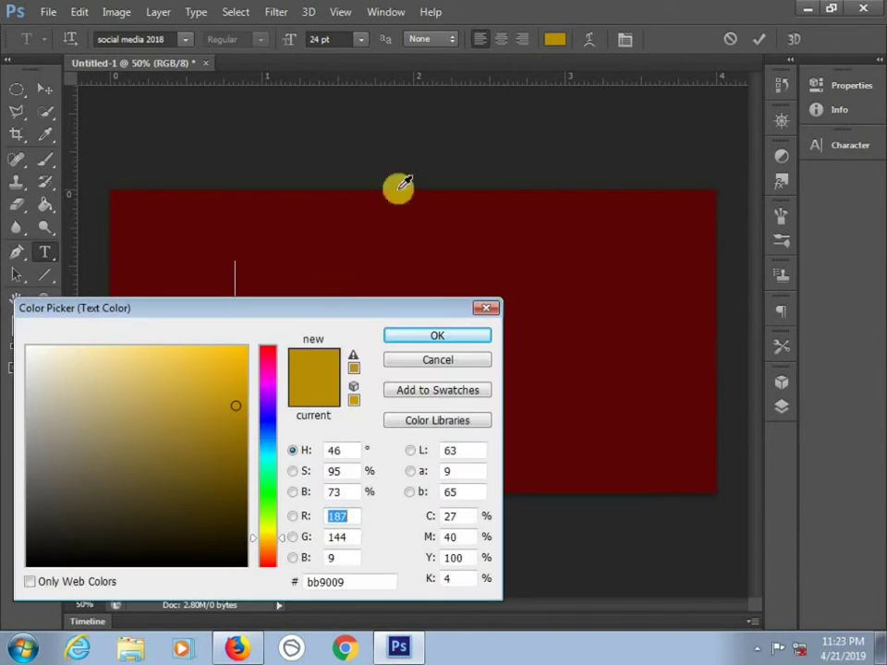
left_click_drag(123, 398, 20, 332)
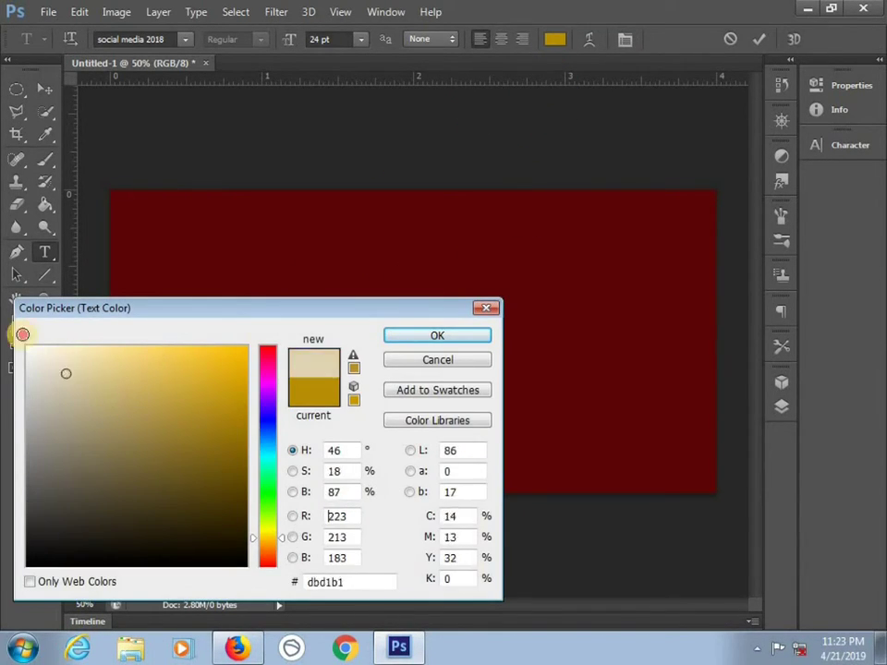
left_click(472, 338)
Step: Type the icon glyphs 'abftrF', then delete all but the Twitter and Facebook icons
type("a")
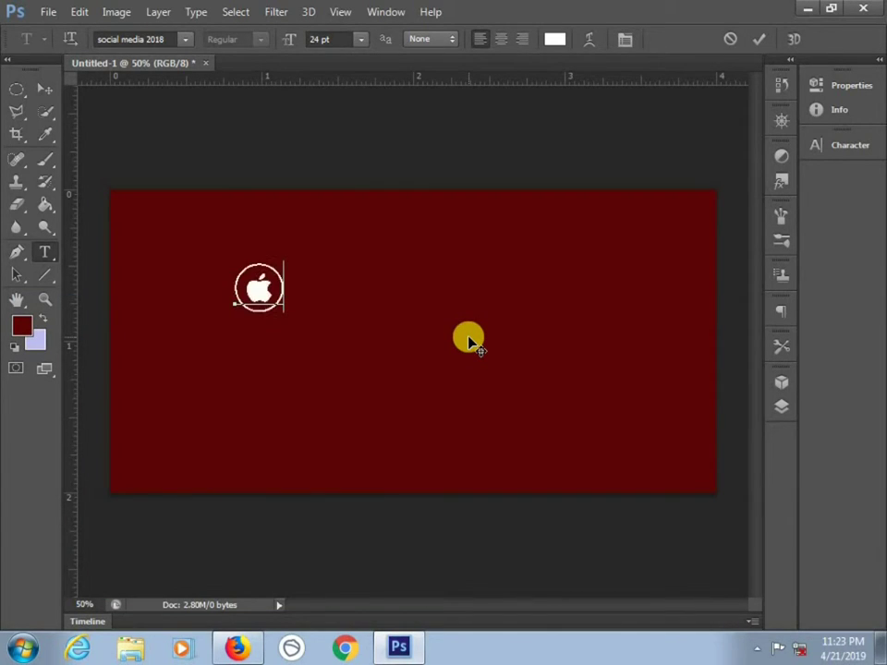
type("b")
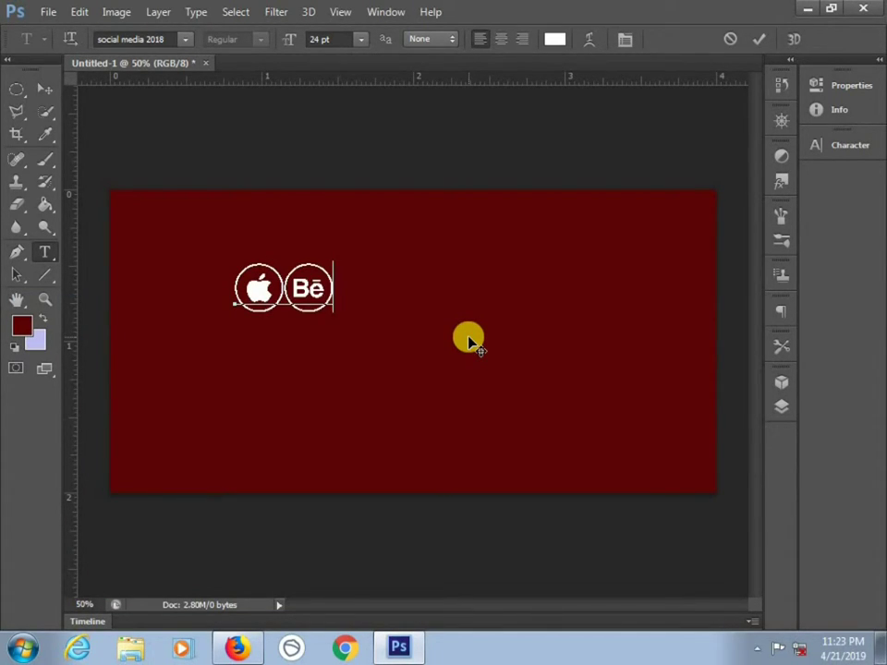
type("f")
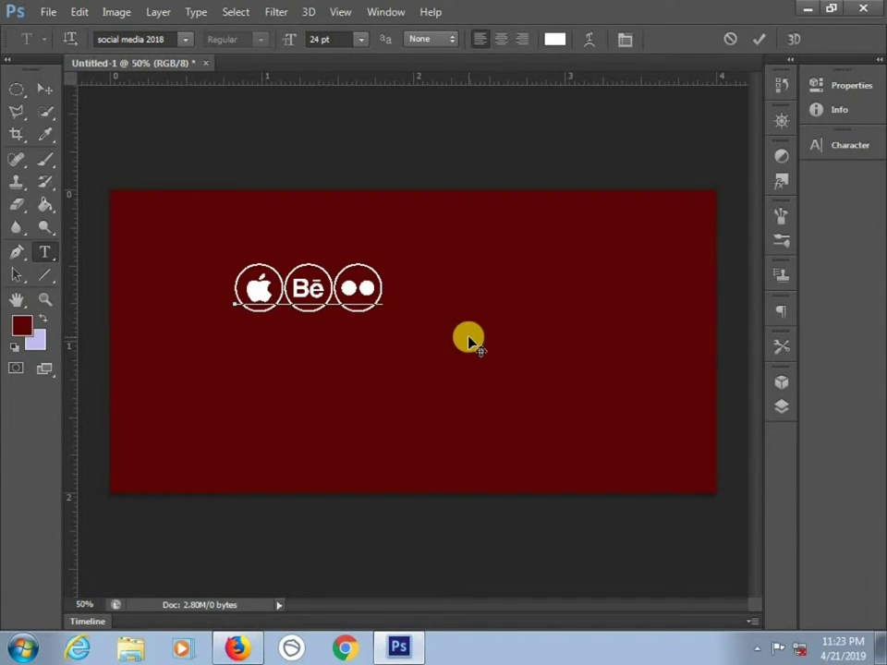
type("trF")
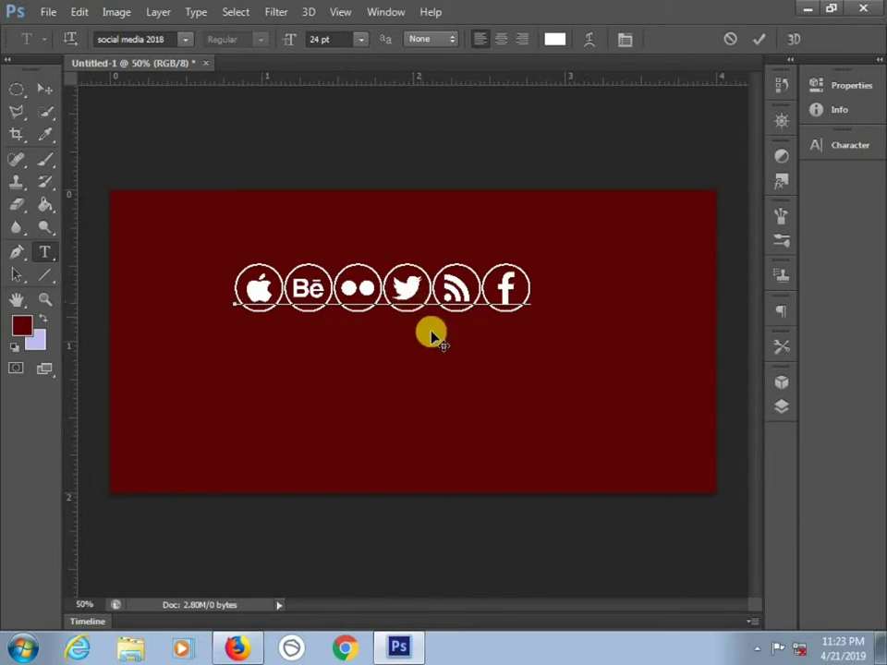
left_click(481, 290)
key("BackSpace")
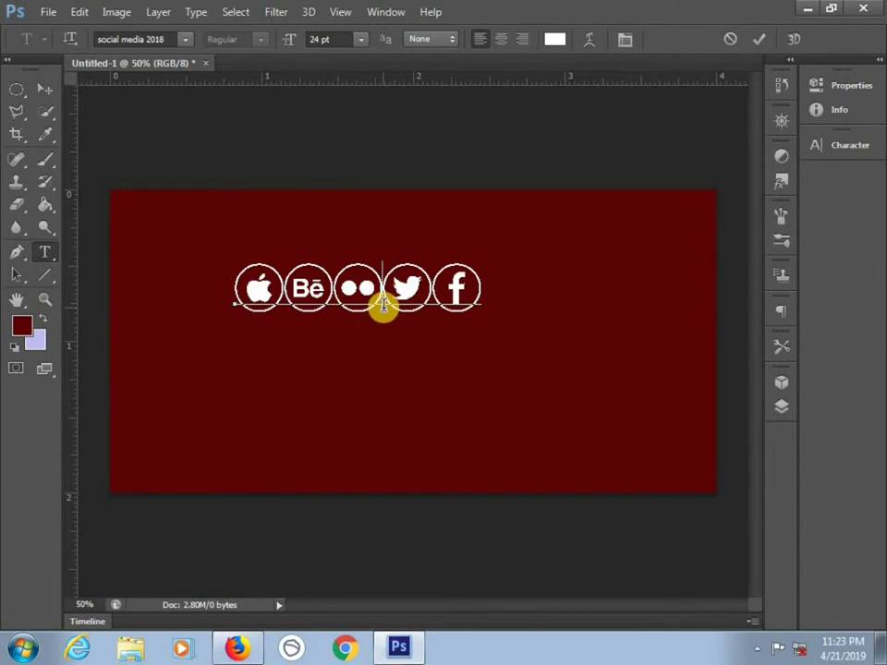
left_click(383, 301)
key("BackSpace")
key("BackSpace")
key("BackSpace")
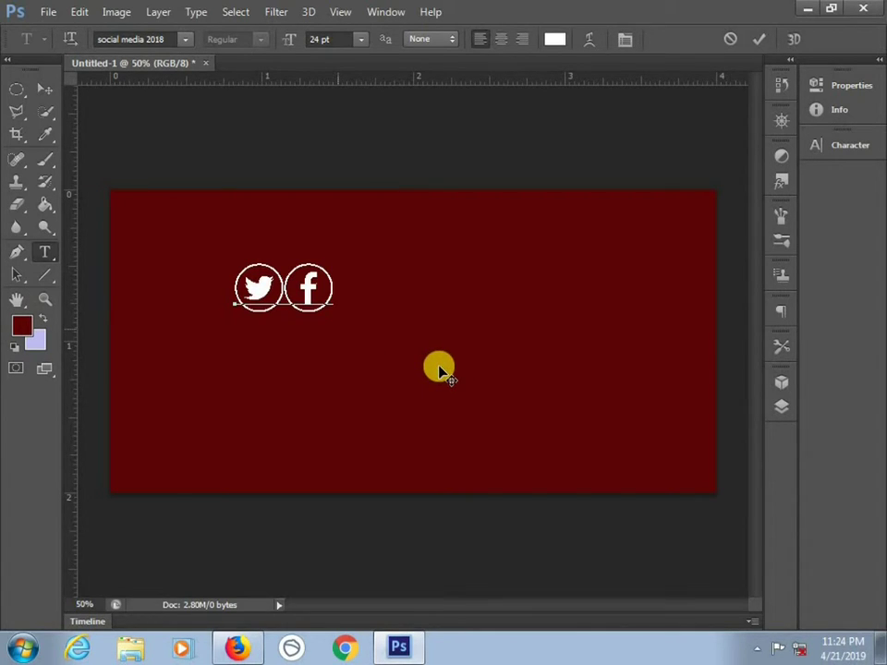
Step: Add Google+ and Blogger icons, removing the Amazon, Tumblr, MasterCard and Reddit glyphs
type("gm")
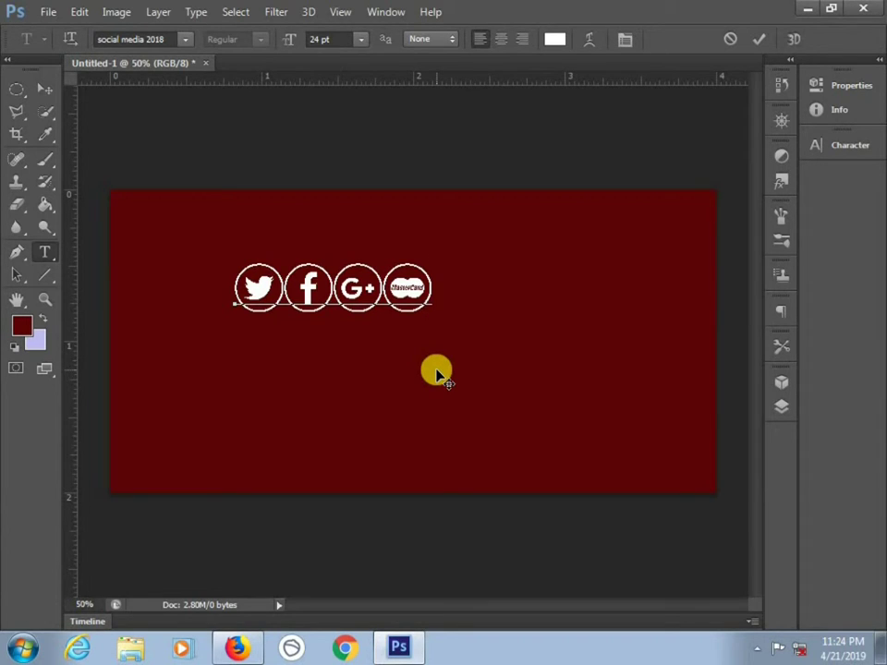
type("ta")
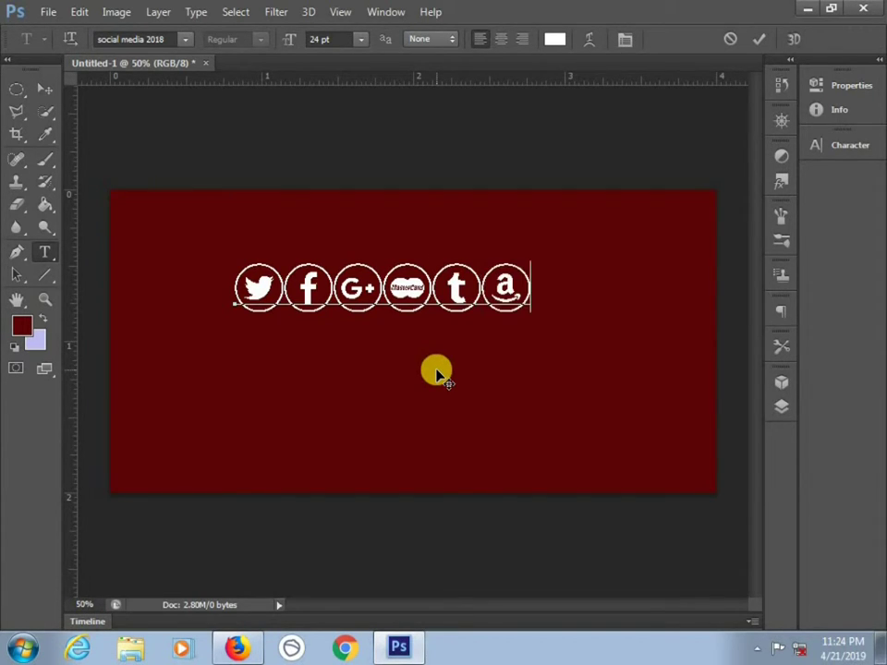
type("b")
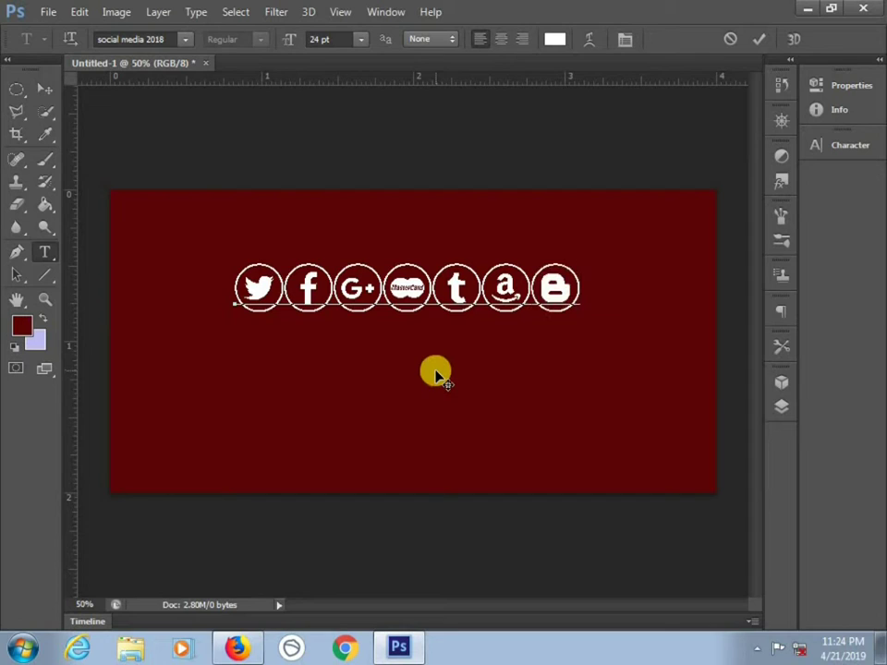
left_click(528, 287)
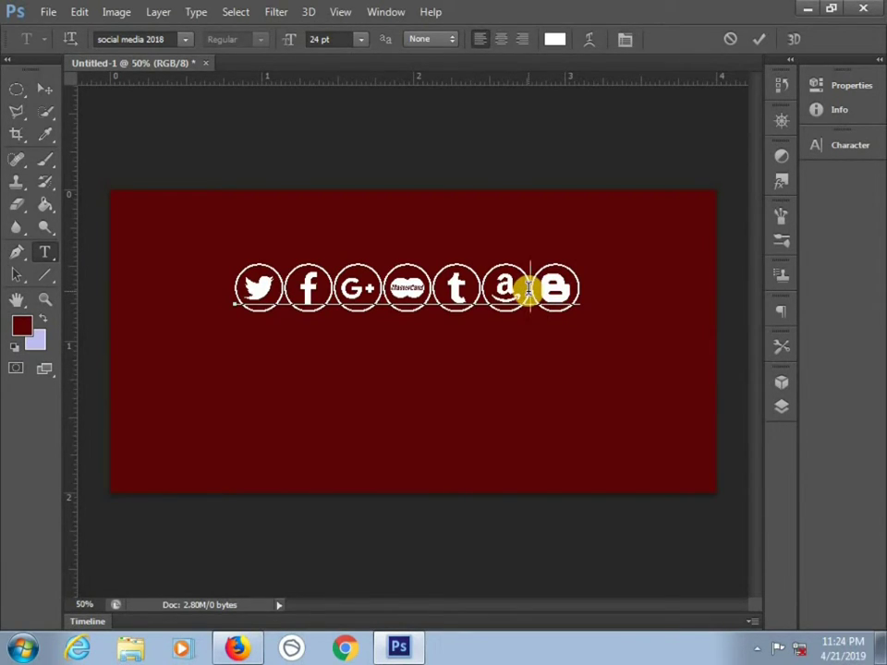
key("BackSpace")
key("BackSpace")
key("BackSpace")
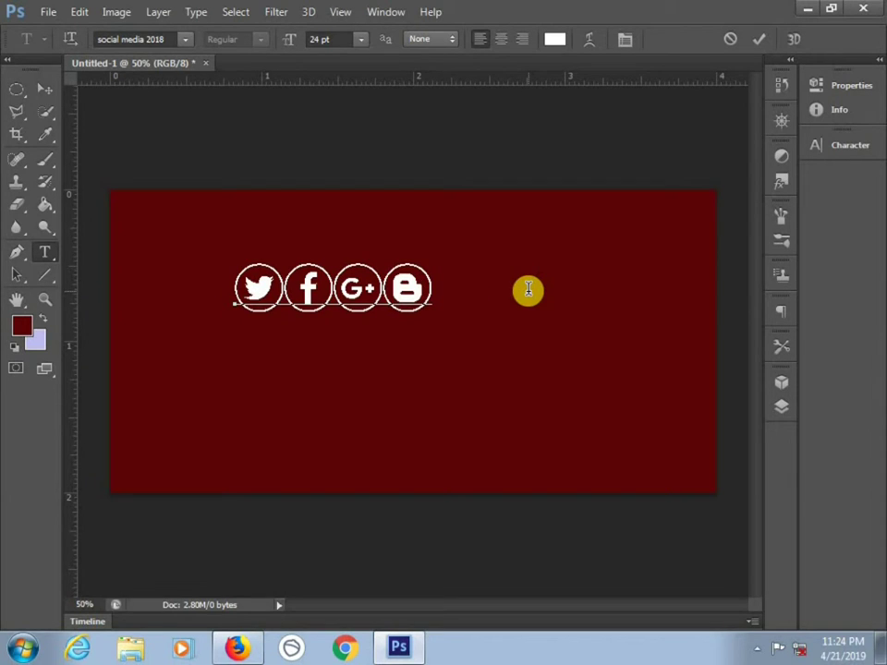
left_click(435, 285)
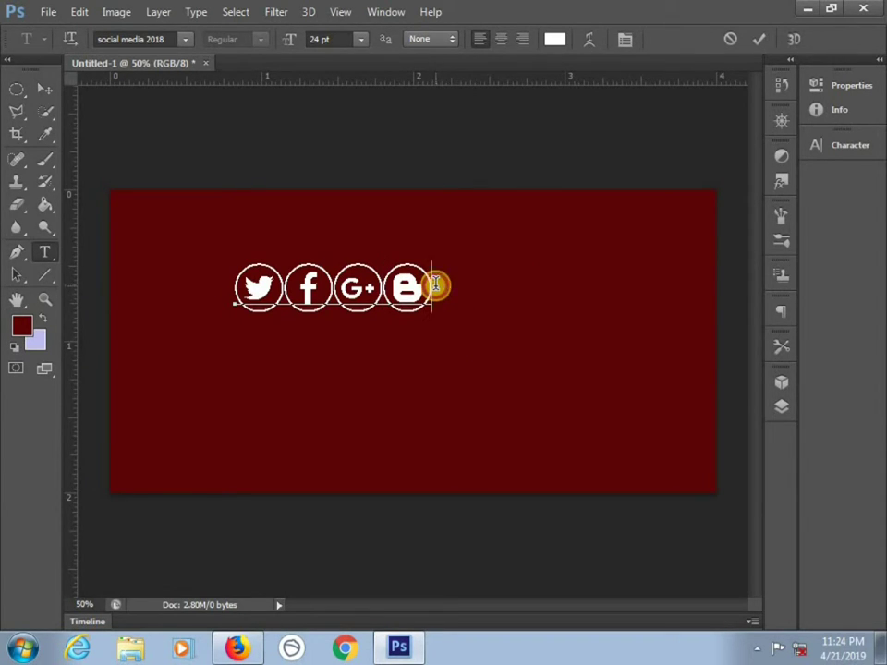
type("r")
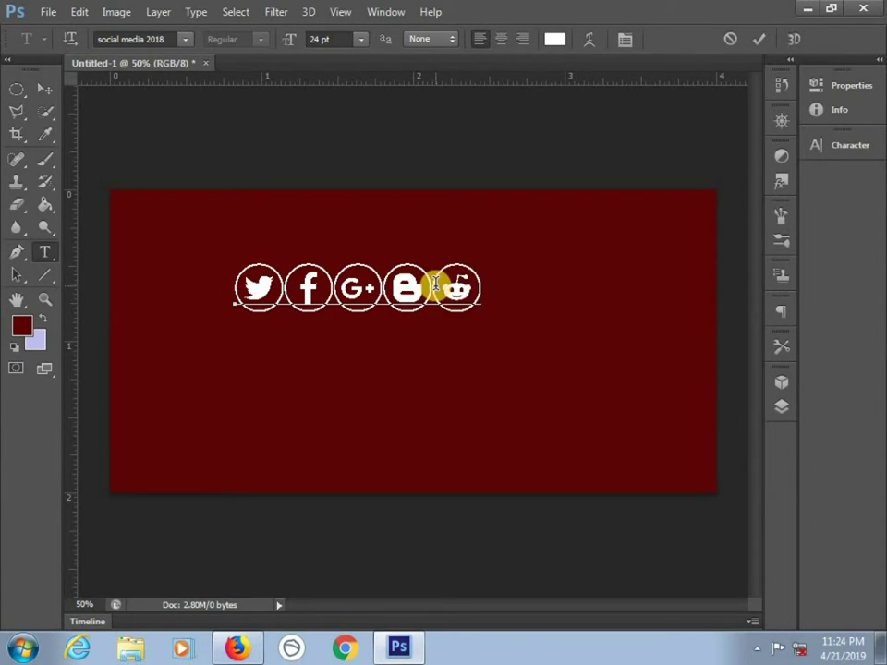
key("BackSpace")
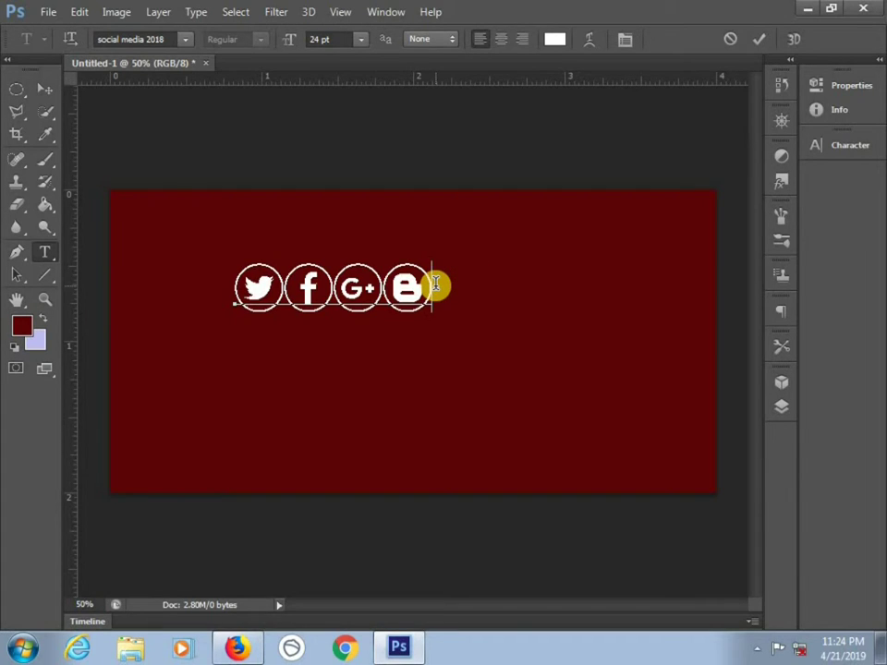
Step: Add the Snapchat icon after Blogger, trying and discarding Android, VK, MasterCard and Tumblr glyphs
type("s")
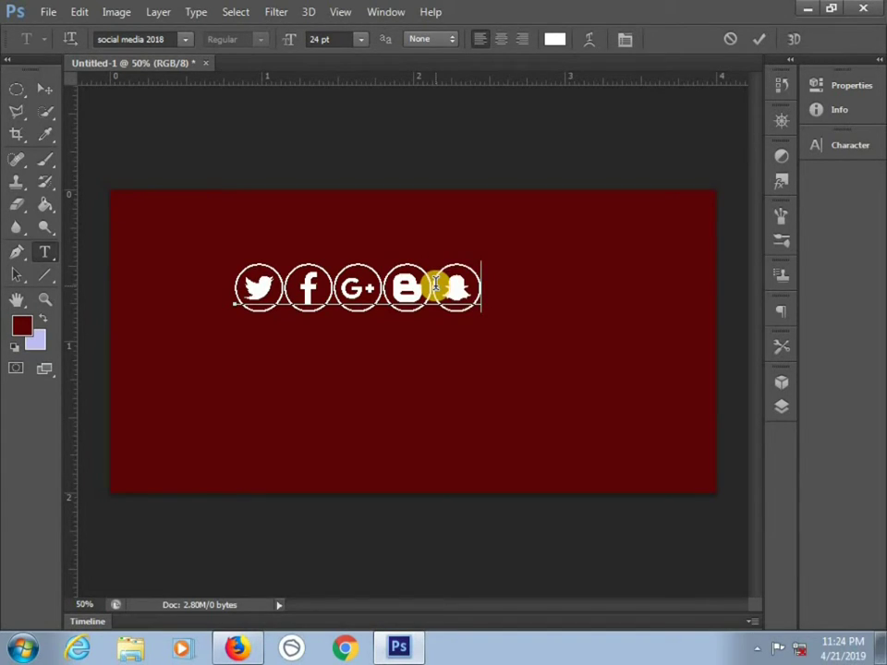
type("a")
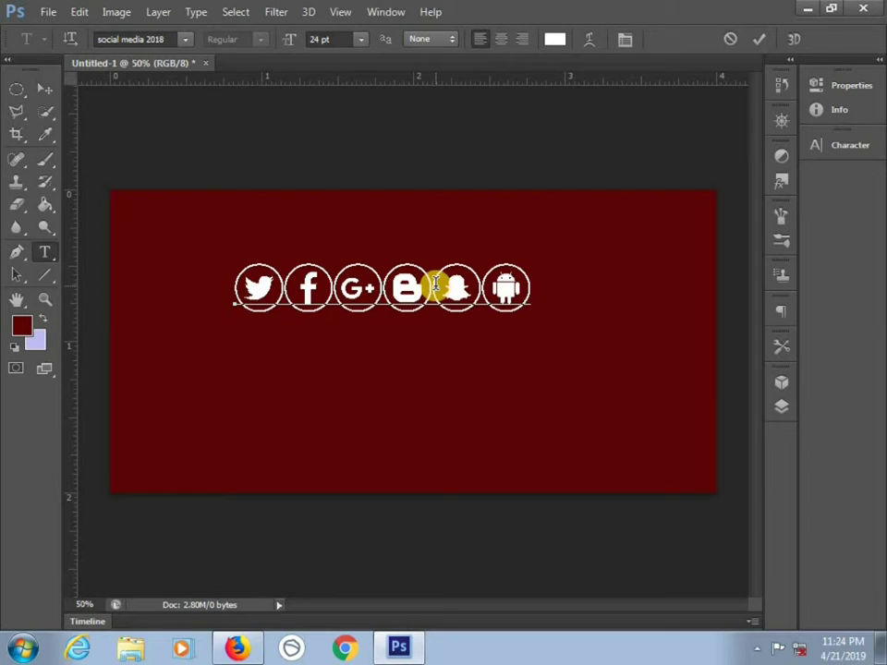
key("BackSpace")
type("v")
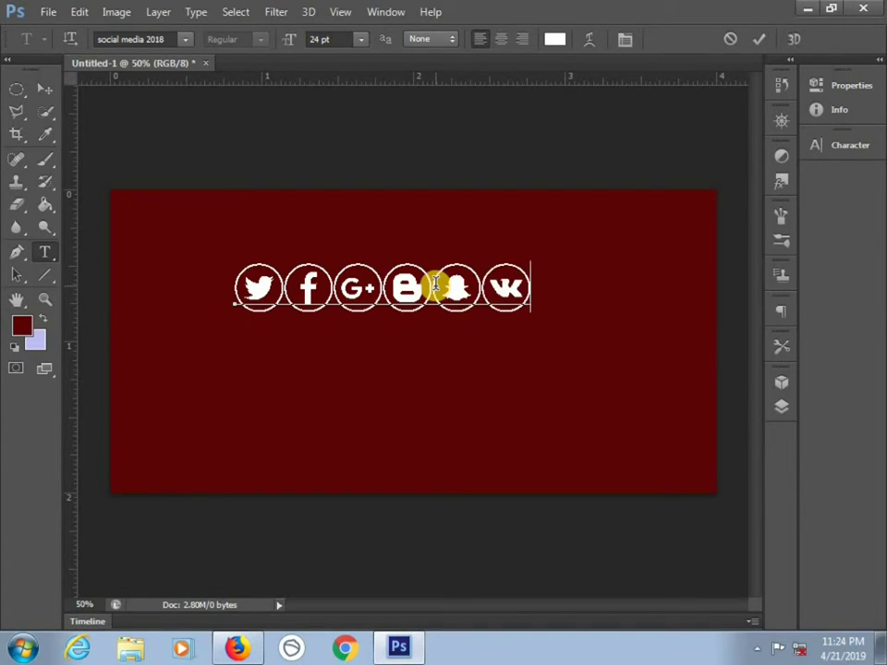
key("BackSpace")
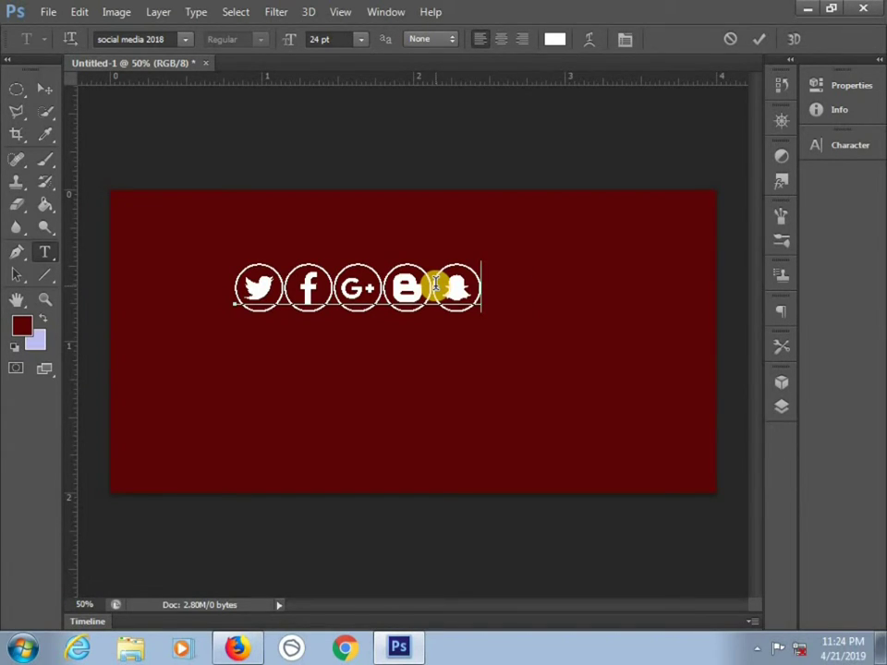
type("m")
key("BackSpace")
type("t")
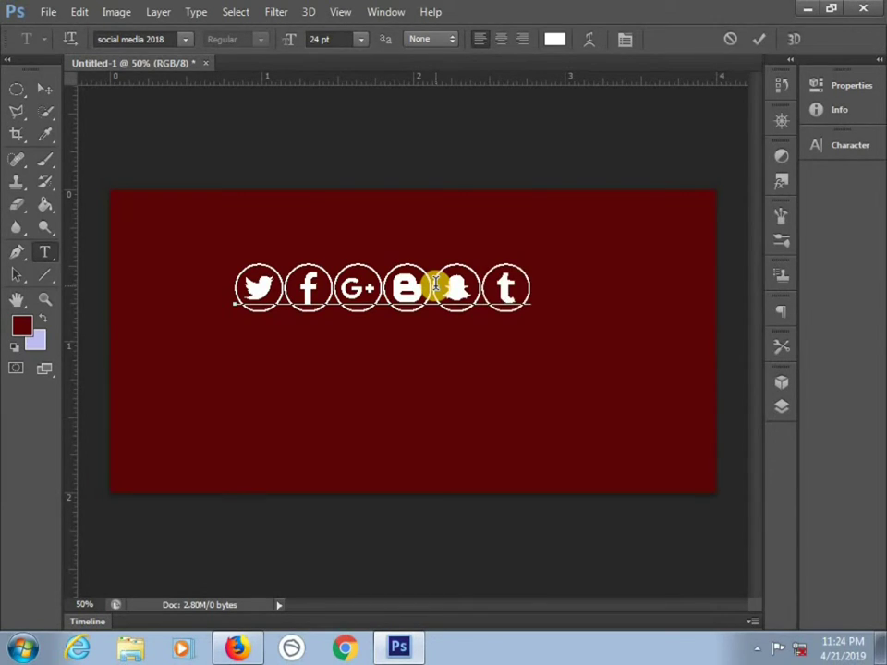
key("BackSpace")
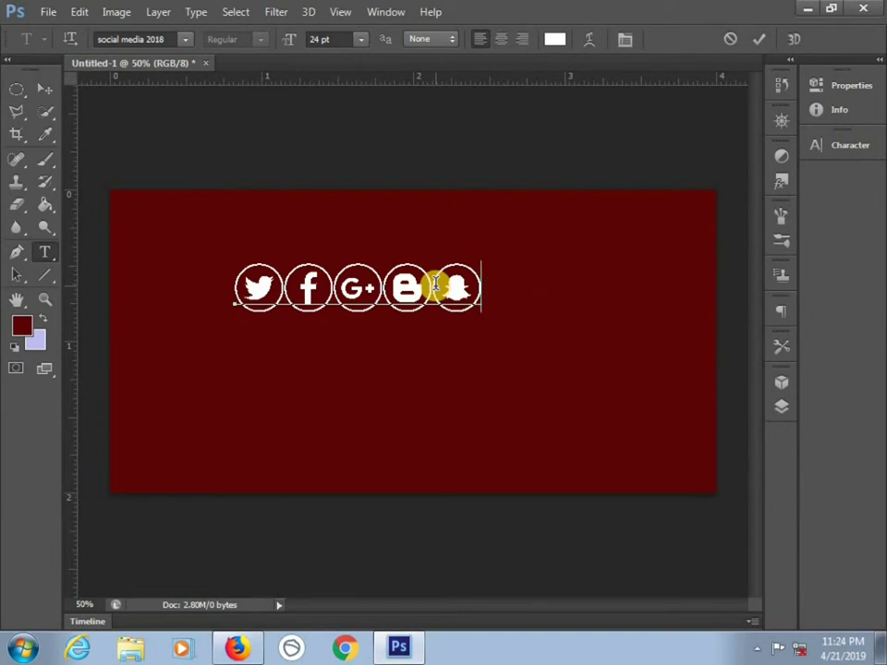
type("m")
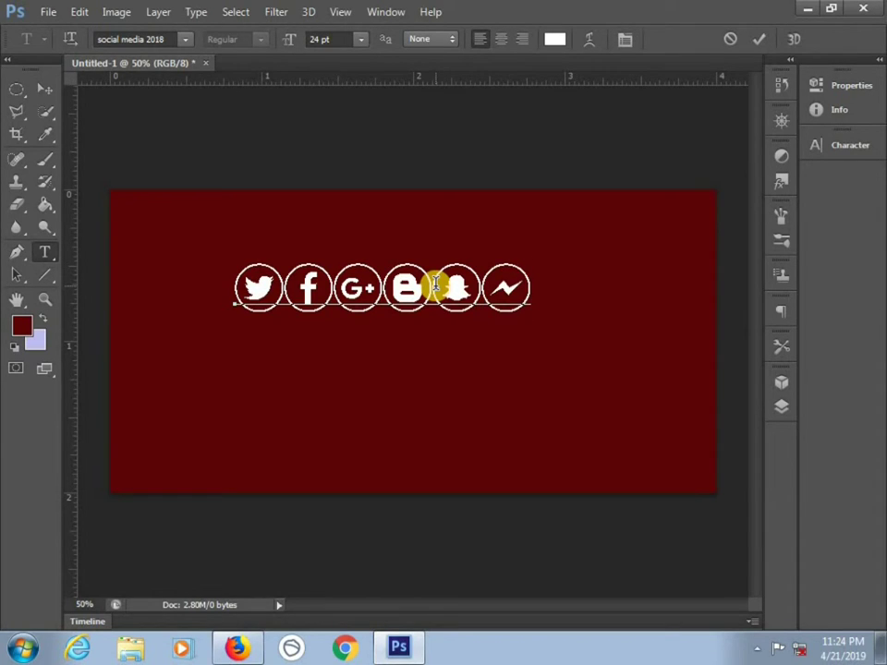
type("r")
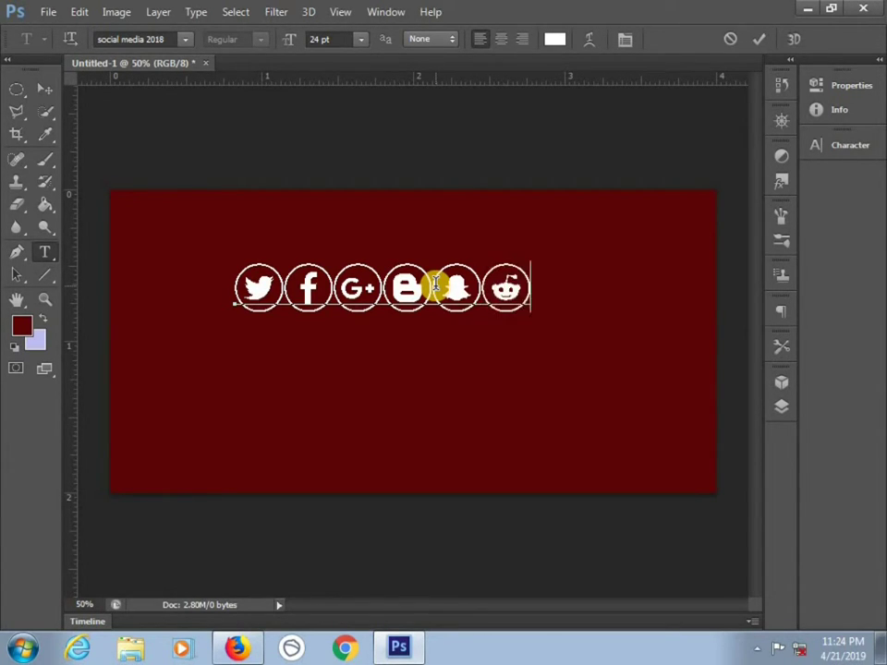
key("BackSpace")
Step: End the row with the Instagram icon and test a WordPress glyph after Facebook
type("i")
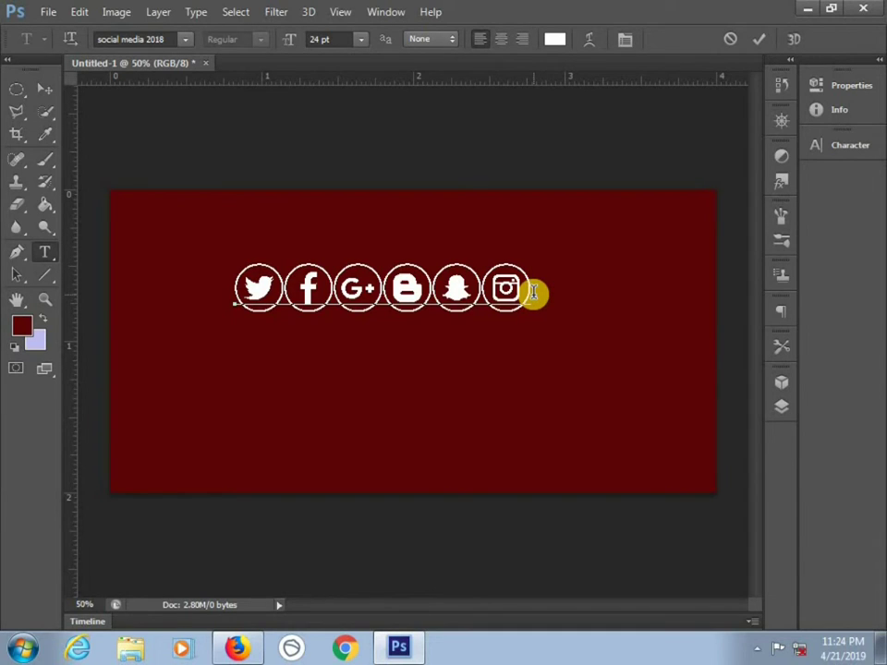
key("BackSpace")
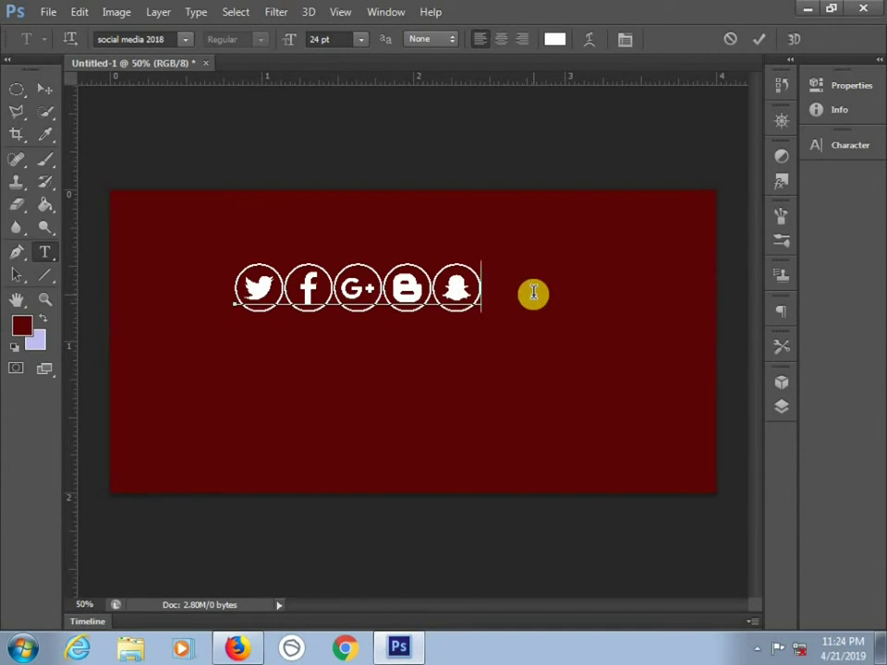
type("r")
key("BackSpace")
type("i")
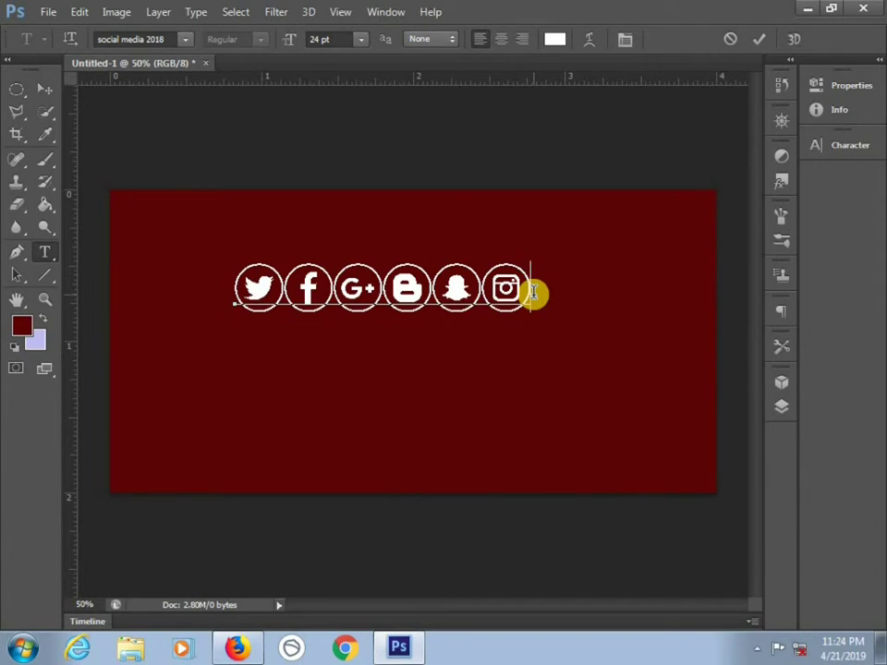
left_click(331, 286)
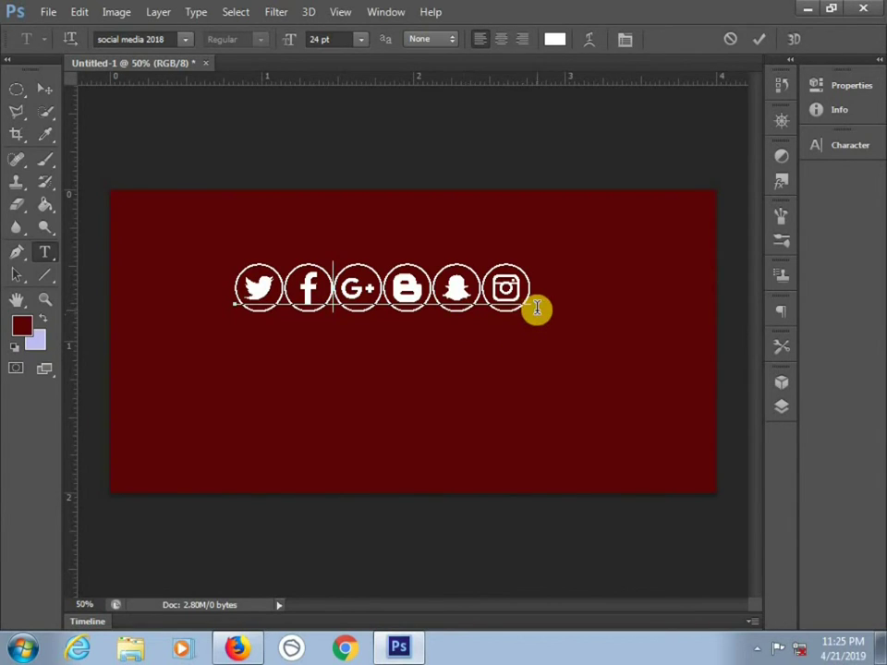
type("w")
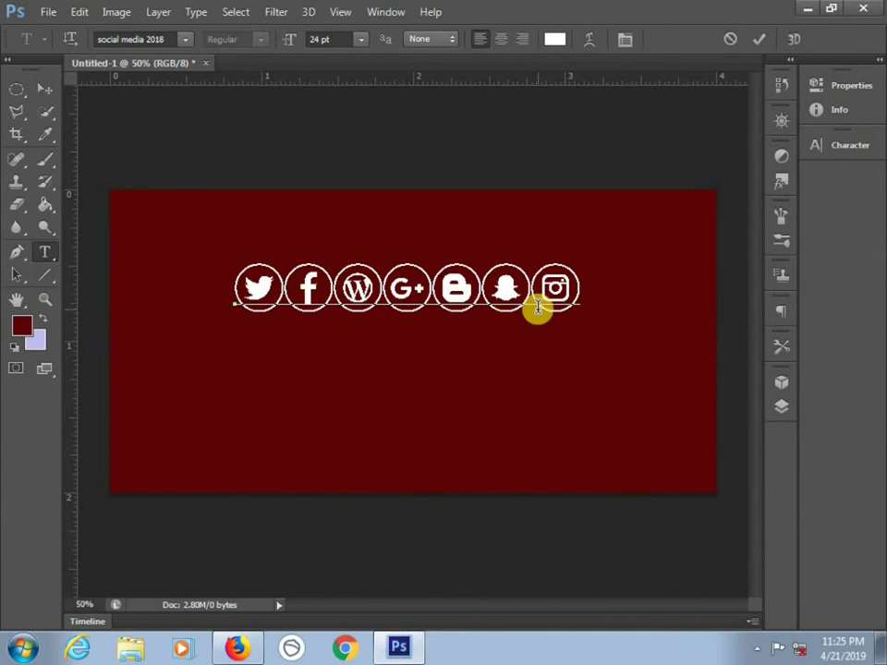
key("BackSpace")
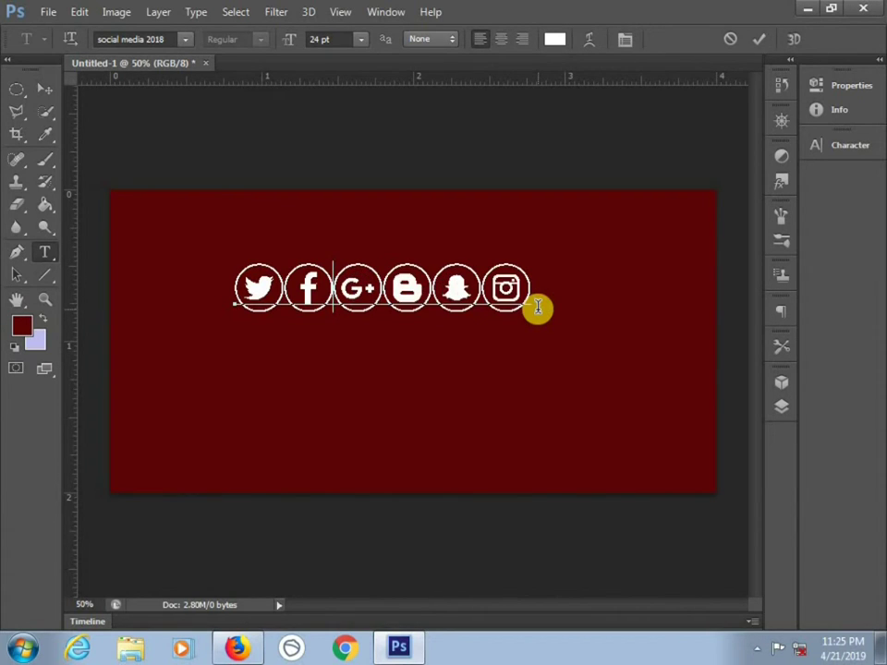
type("r")
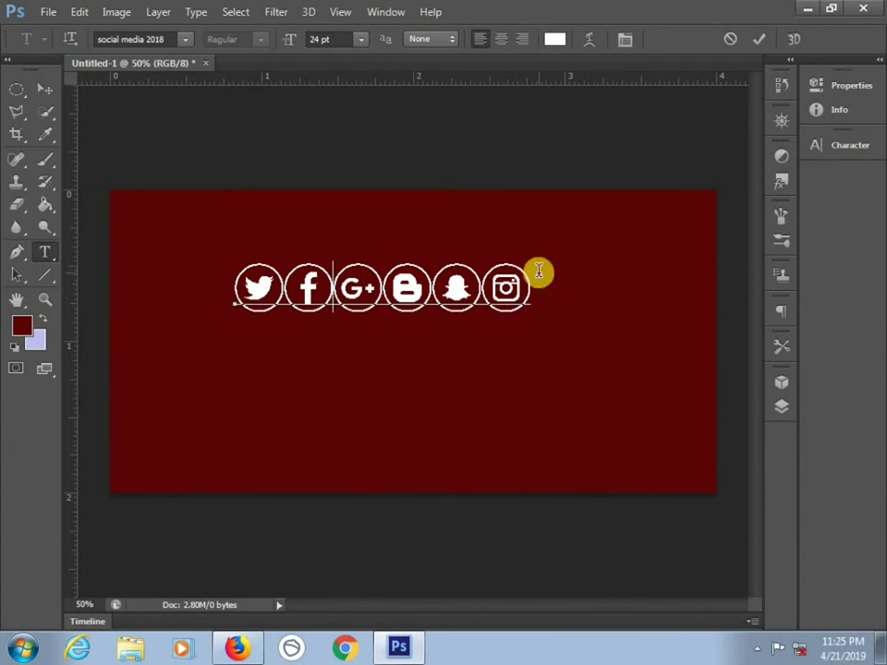
Step: Colour all the icon glyphs yellow-green #8fe507
left_click(481, 287)
key("ctrl+a")
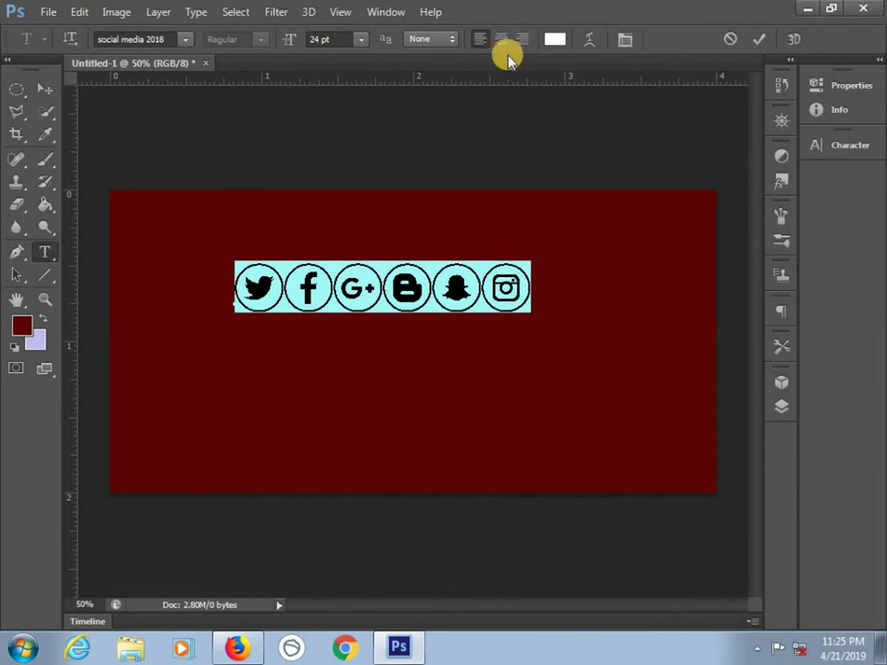
left_click(553, 39)
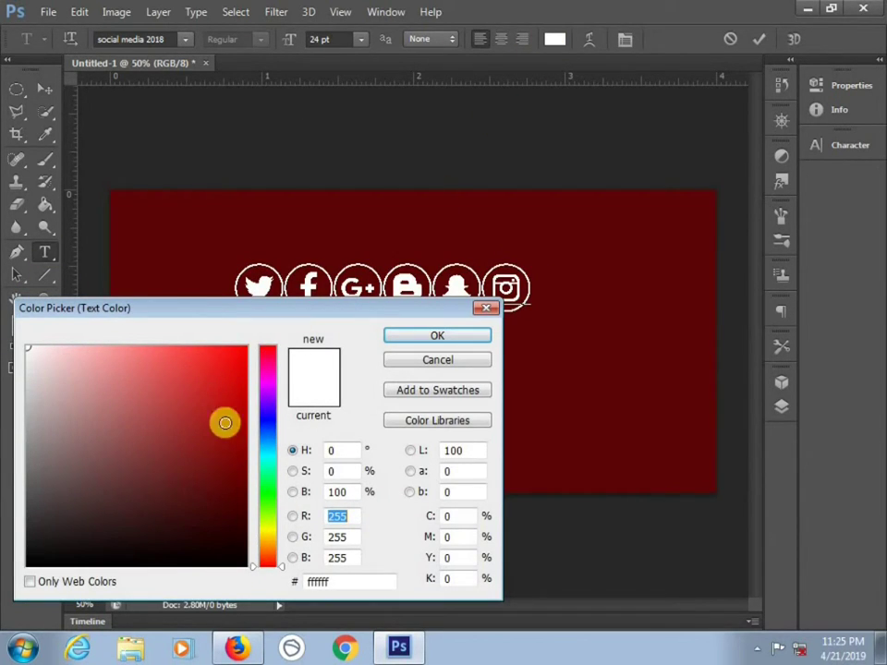
left_click(264, 497)
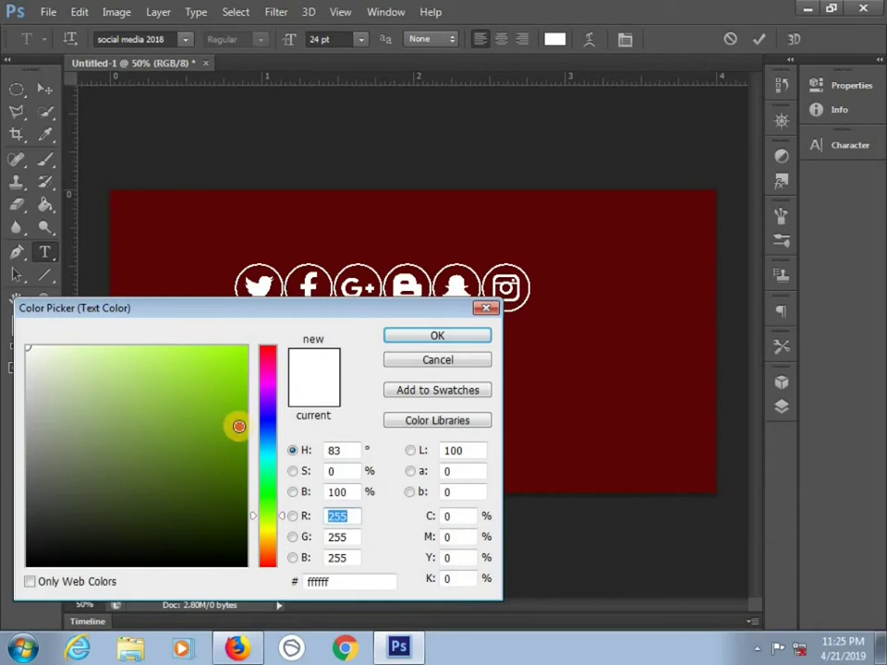
left_click(239, 368)
left_click(437, 336)
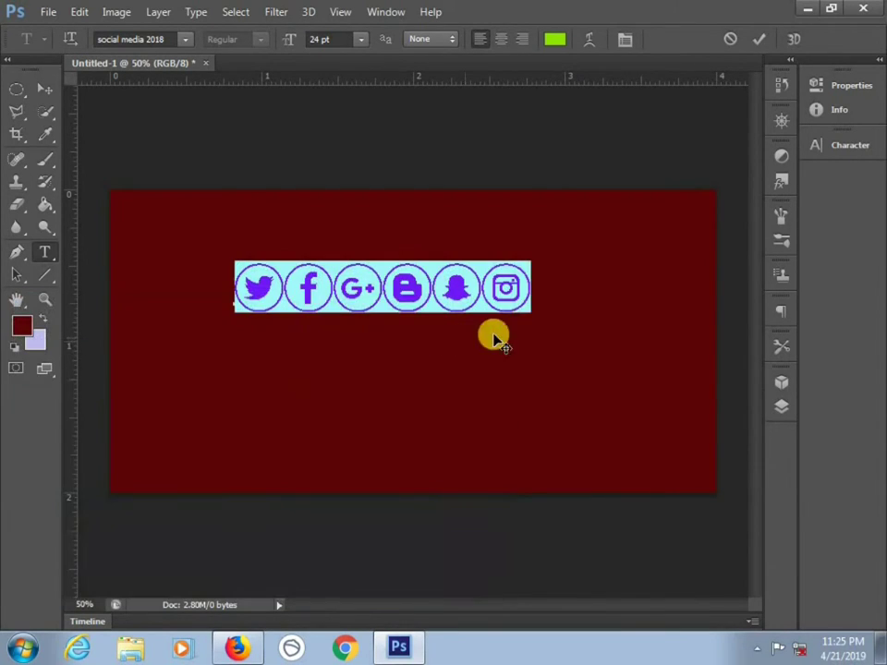
Step: Move the icon row to the canvas's bottom-left and set its size to 30 pt
left_click(531, 282)
mouse_move(525, 355)
left_mouse_down()
mouse_move(432, 530)
mouse_move(416, 531)
left_mouse_up()
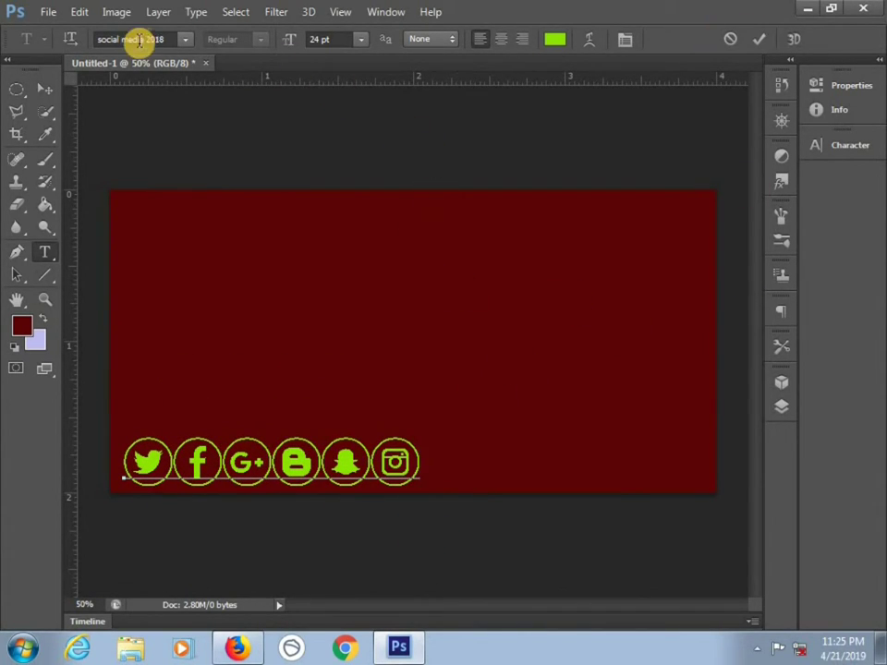
left_click(360, 38)
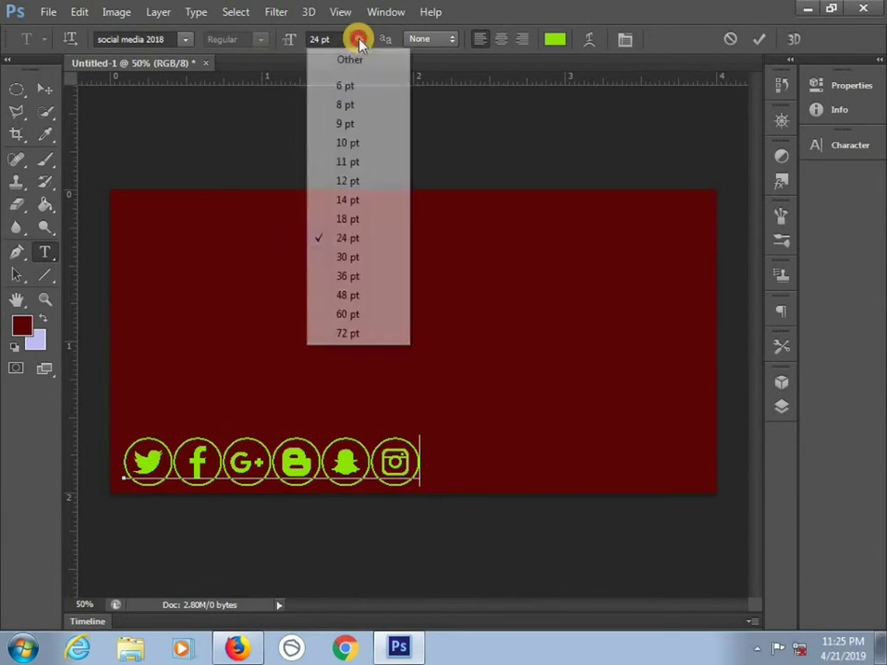
left_click(345, 259)
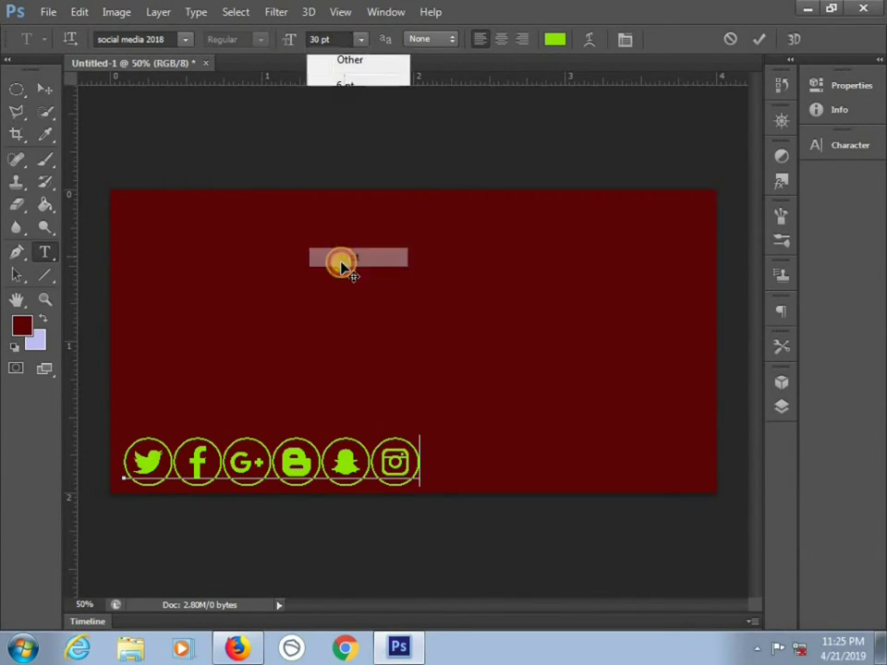
left_click_drag(422, 472, 96, 471)
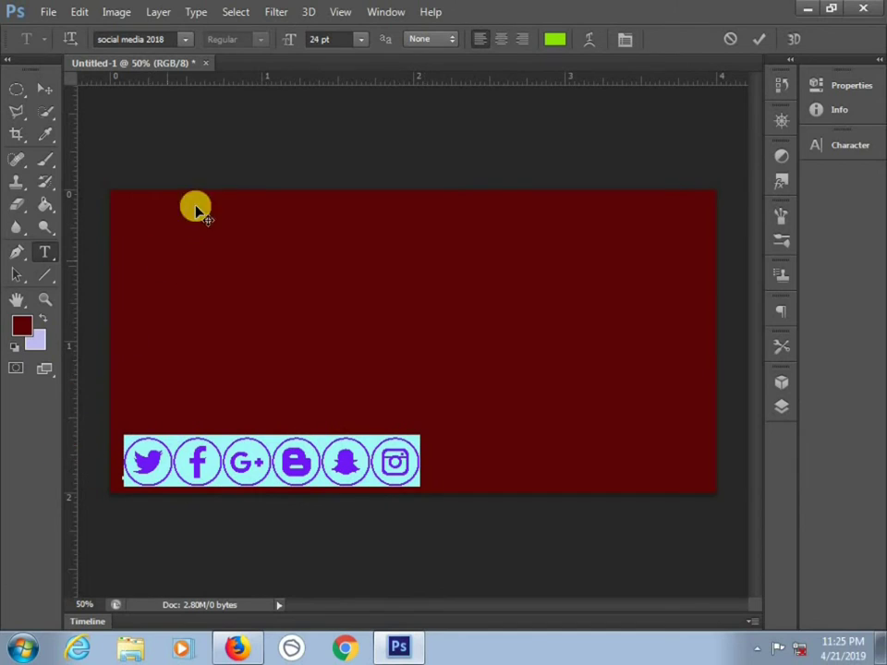
Step: Shrink the icon row to 14 pt and recolour it pure white #ffffff
left_click(358, 39)
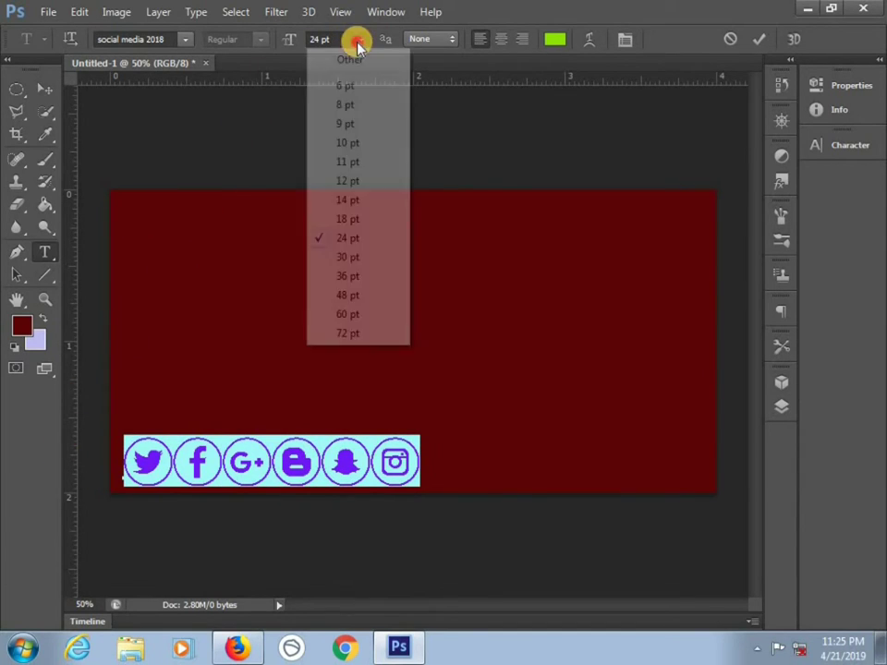
left_click(340, 200)
left_click(300, 469)
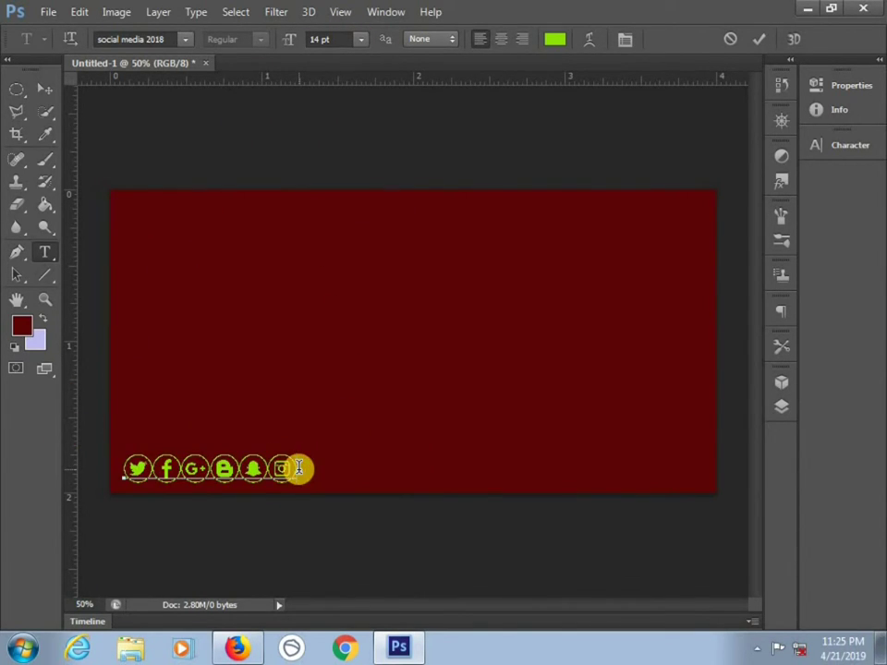
left_click_drag(300, 468, 101, 476)
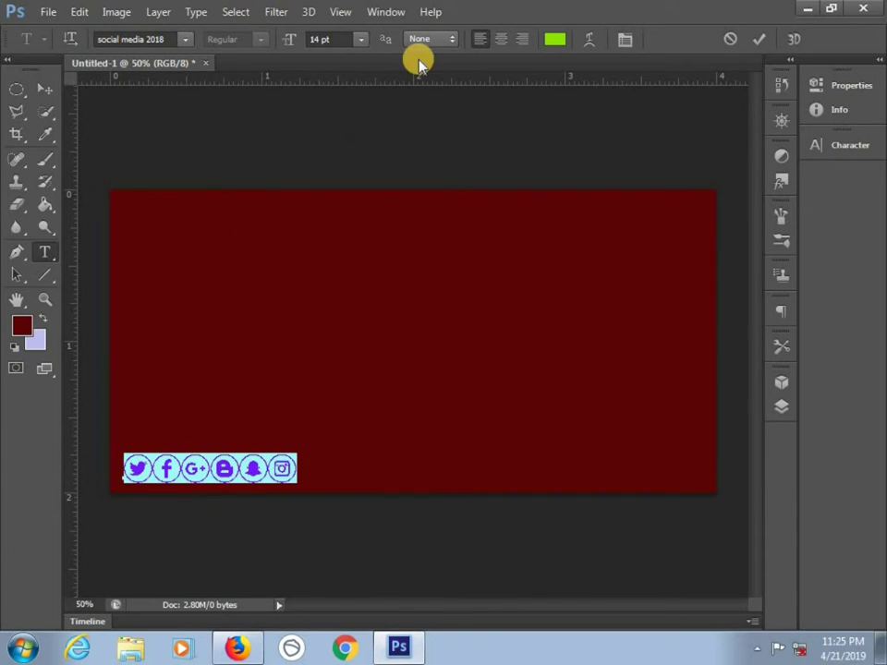
left_click(553, 39)
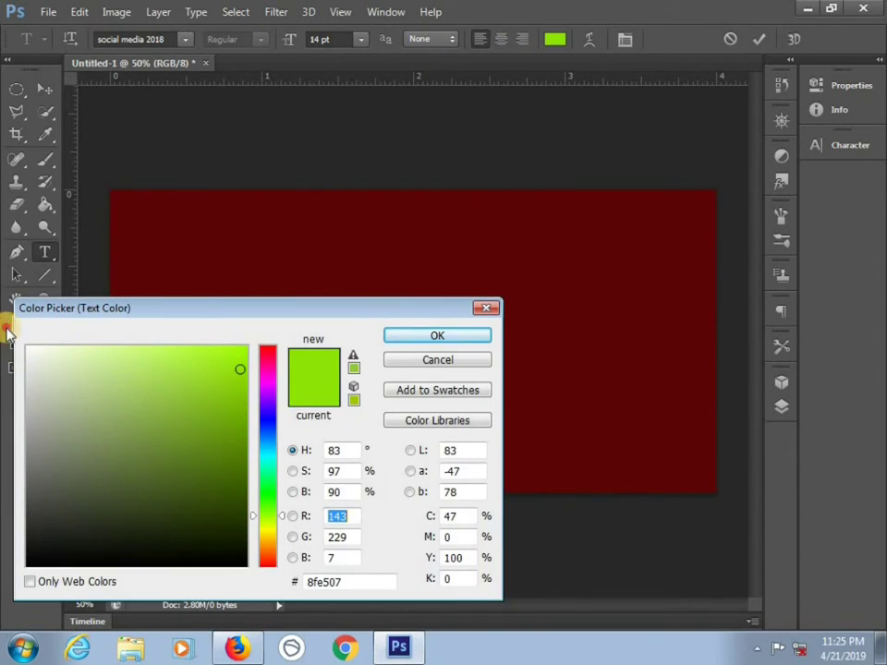
left_click_drag(39, 369, 27, 347)
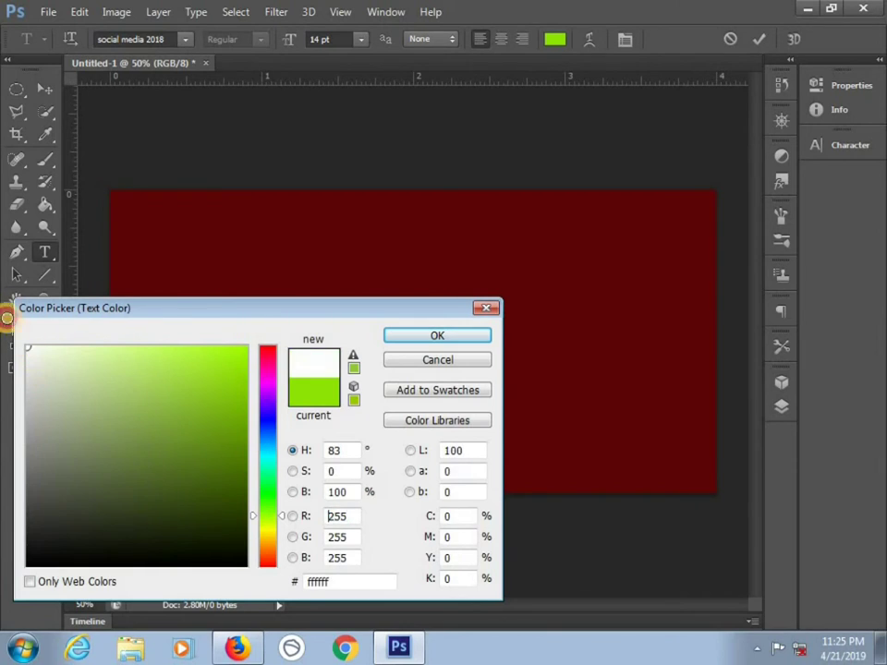
left_click(432, 338)
left_click(294, 468)
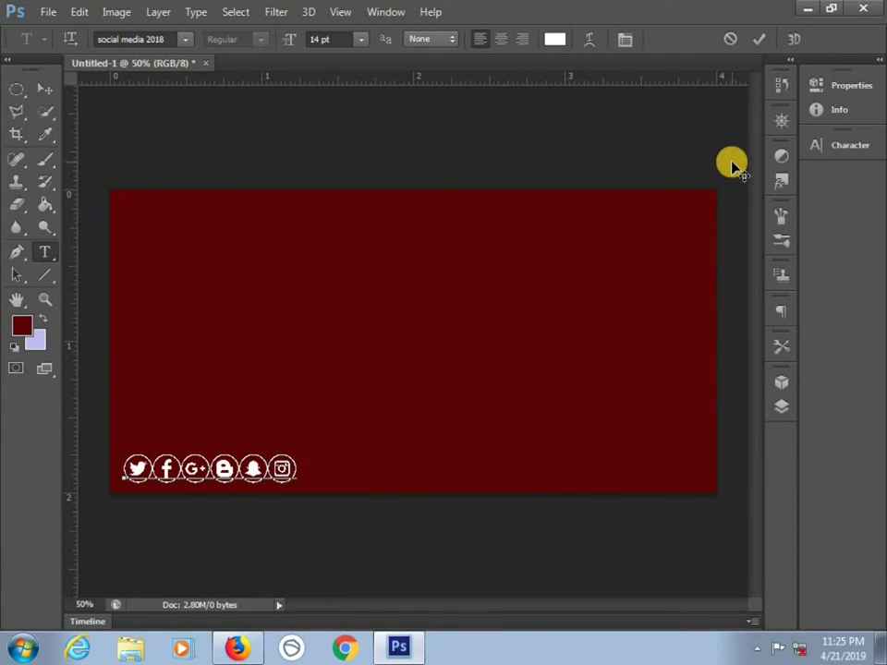
Step: Quit Photoshop, committing the type edits and not saving Untitled-1
left_click(863, 8)
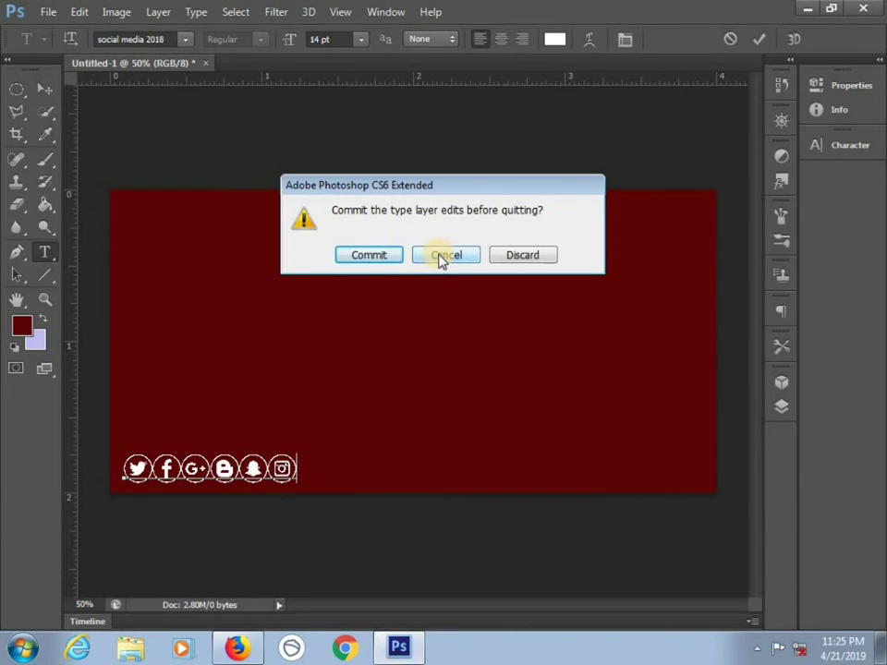
left_click(381, 262)
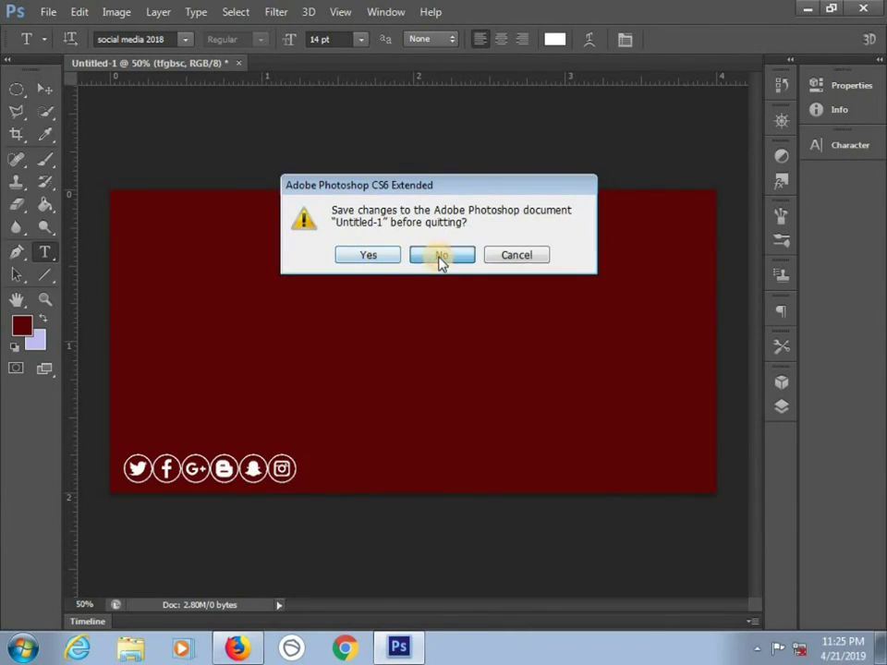
left_click(441, 263)
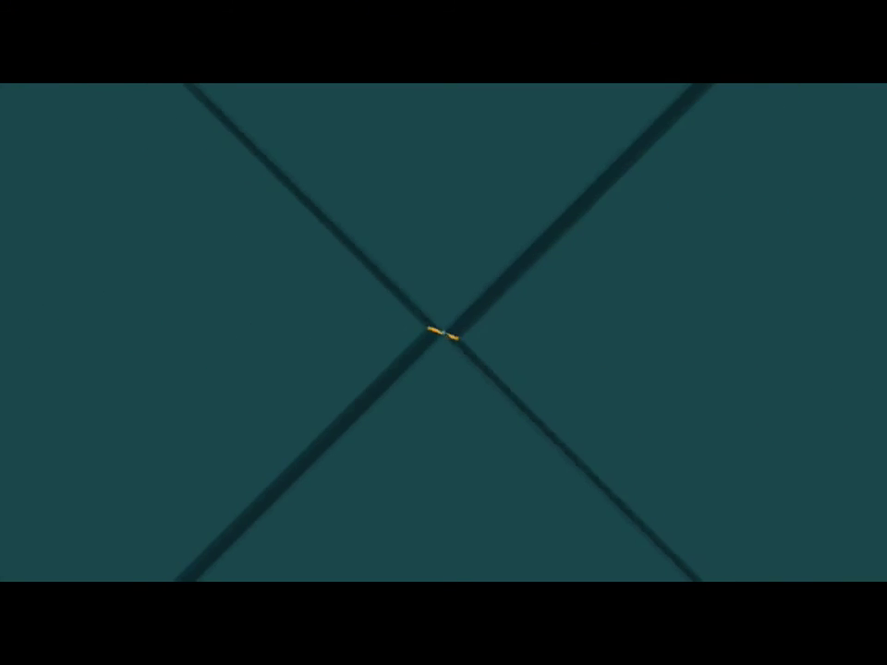